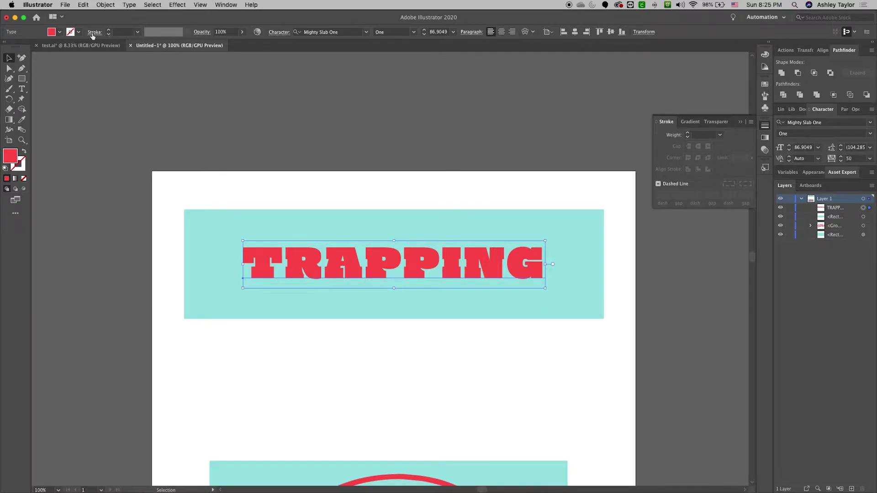
Step: Set the red TRAPPING text's Transparency blending mode to Multiply
click(202, 31)
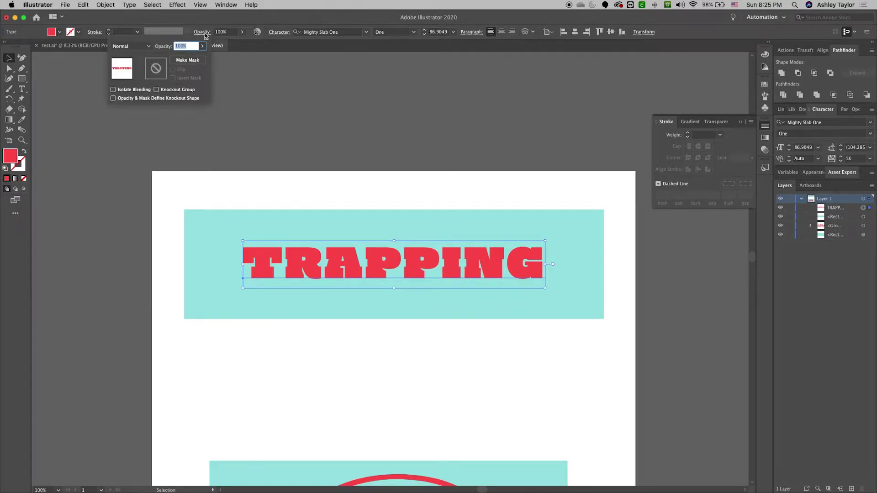
click(137, 48)
click(135, 82)
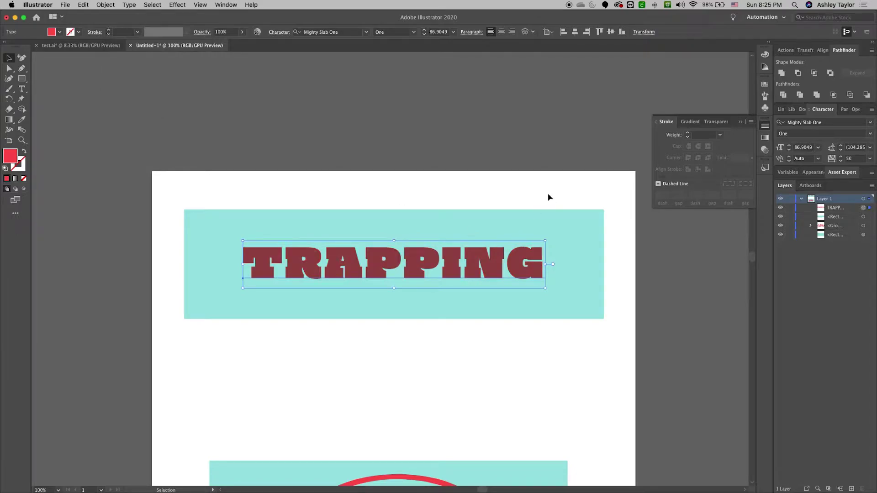
Step: Move TRAPPING across the cyan rectangle's top edge to check the darker overlap
drag(514, 265, 514, 212)
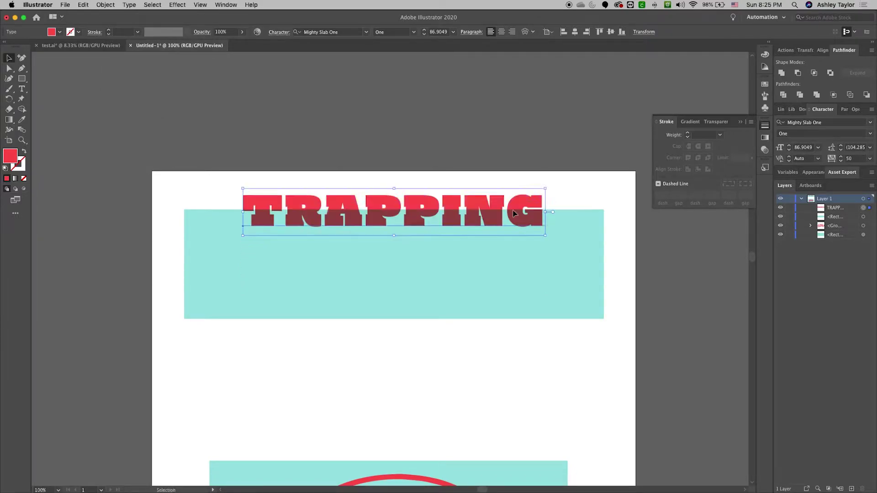
click(610, 189)
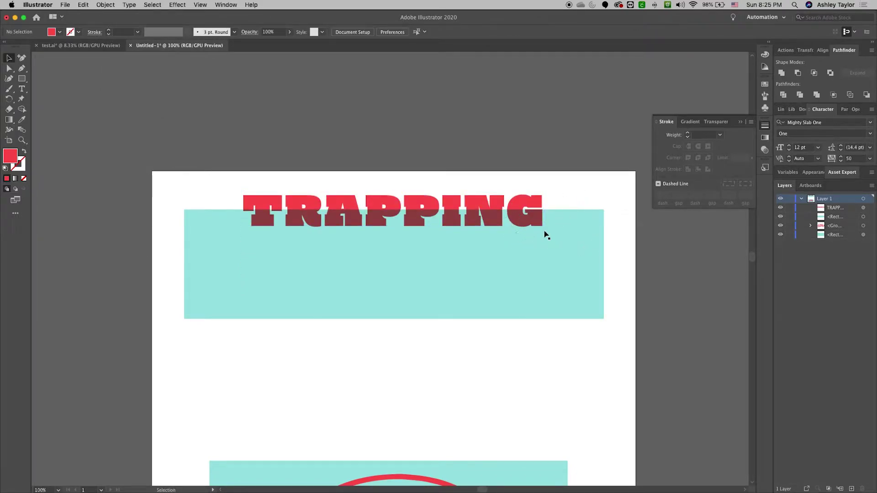
click(512, 211)
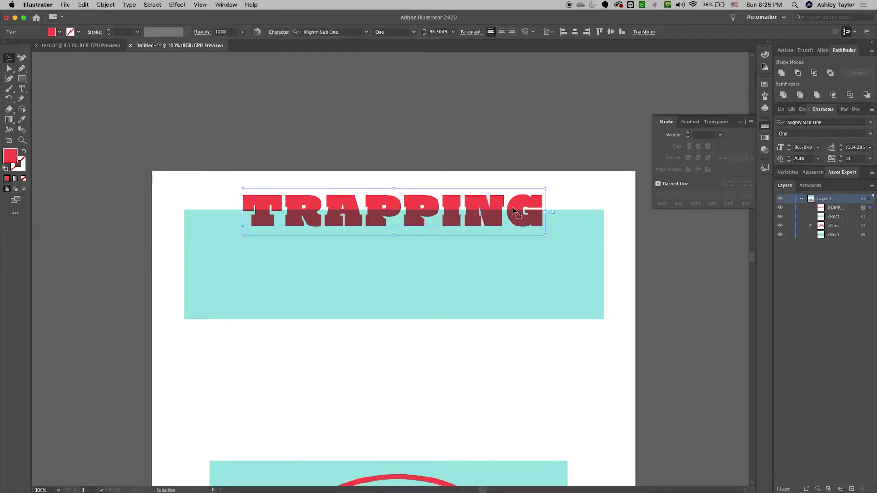
drag(527, 207, 519, 260)
click(630, 297)
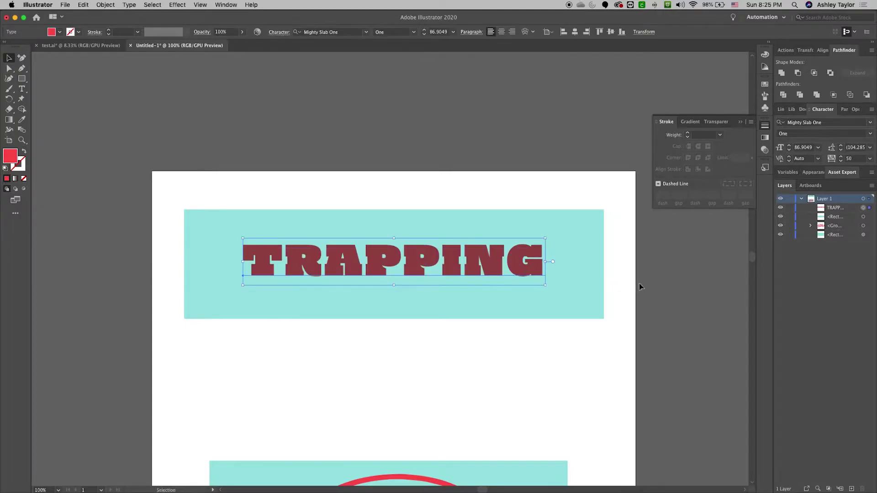
click(641, 287)
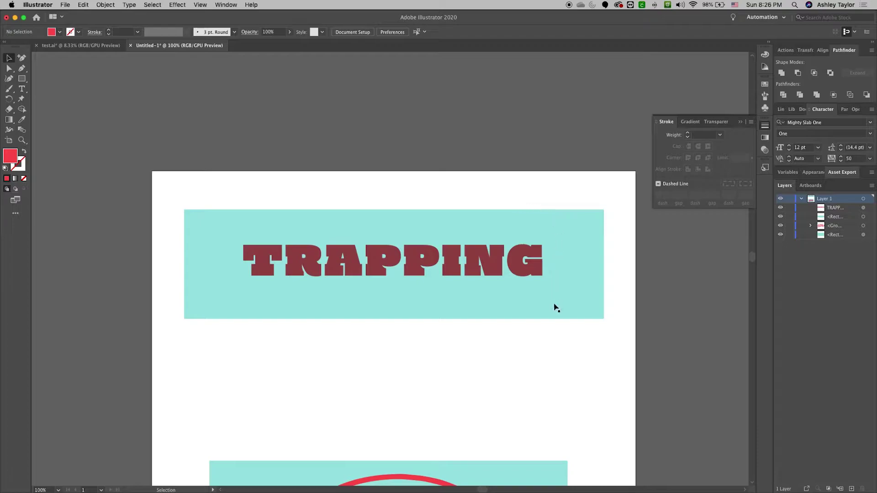
drag(520, 274, 517, 221)
click(598, 196)
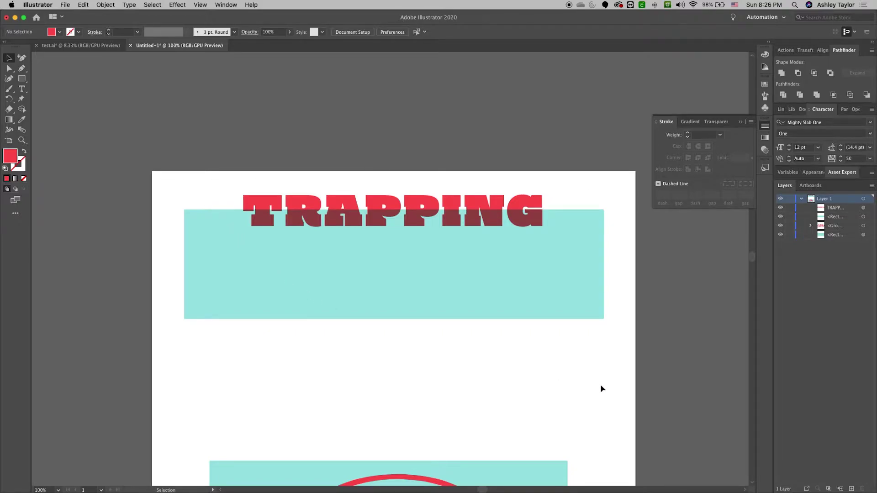
Step: Undo the move back to centre and expand the TRAPPING text into outlines
key(super+z)
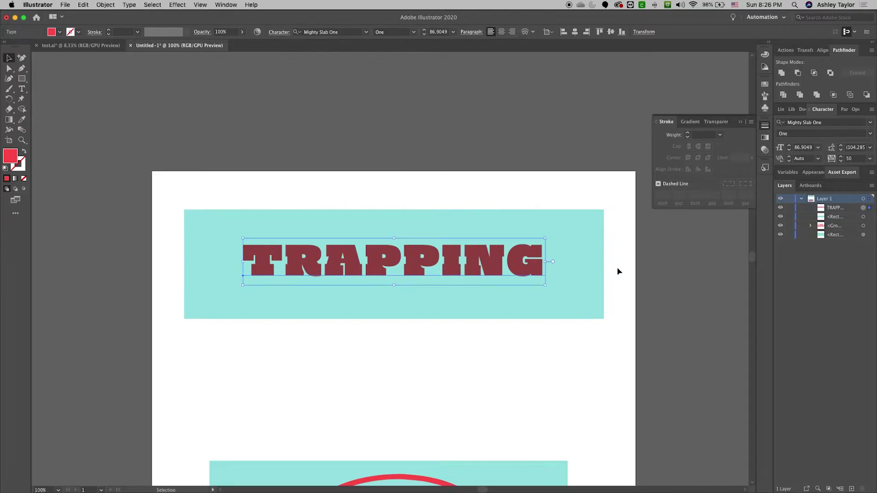
click(105, 5)
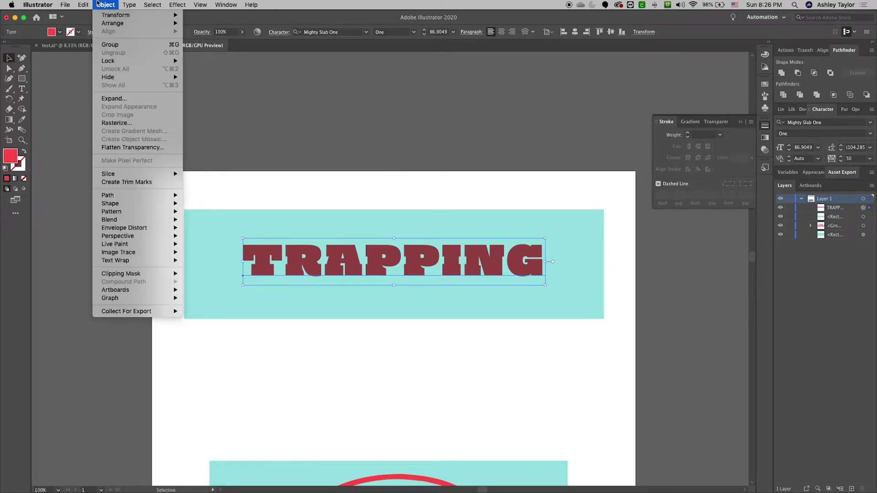
click(118, 98)
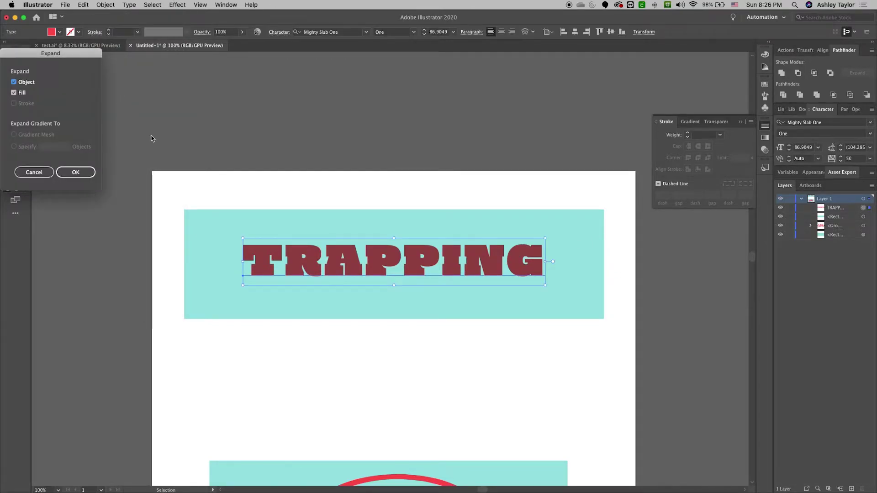
click(68, 172)
Step: Select the outlined letters with the cyan rectangle and apply Pathfinder Divide
drag(591, 209, 450, 277)
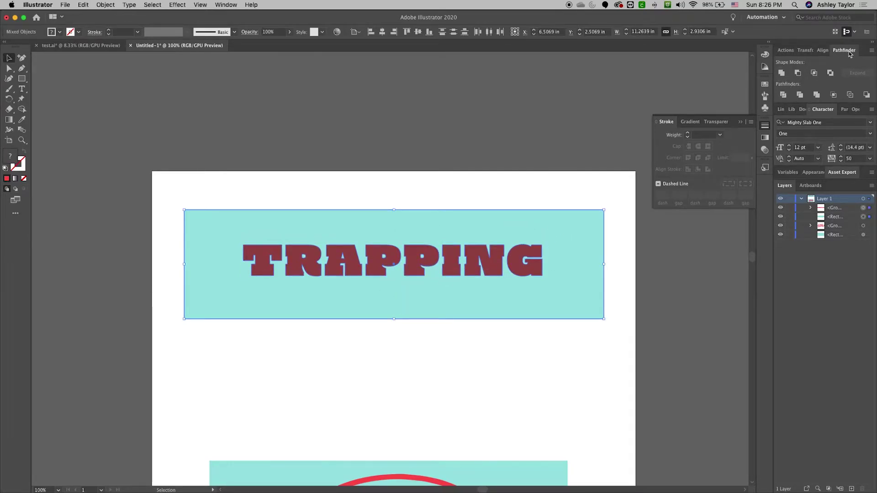
click(783, 95)
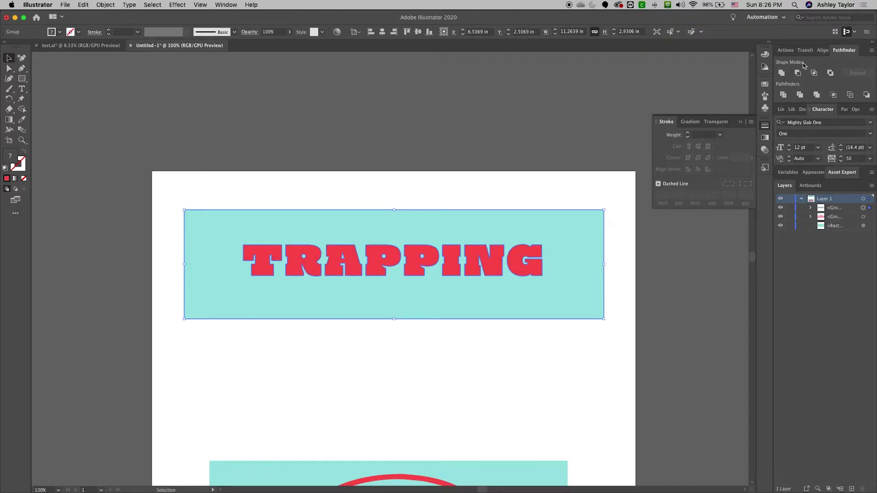
click(391, 177)
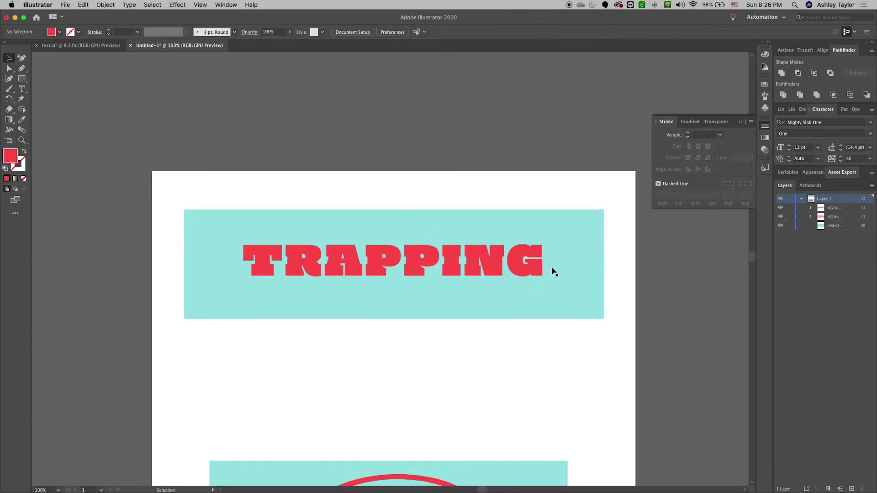
Step: Inside the divided group, select all red letter pieces and cut them out
double_click(519, 261)
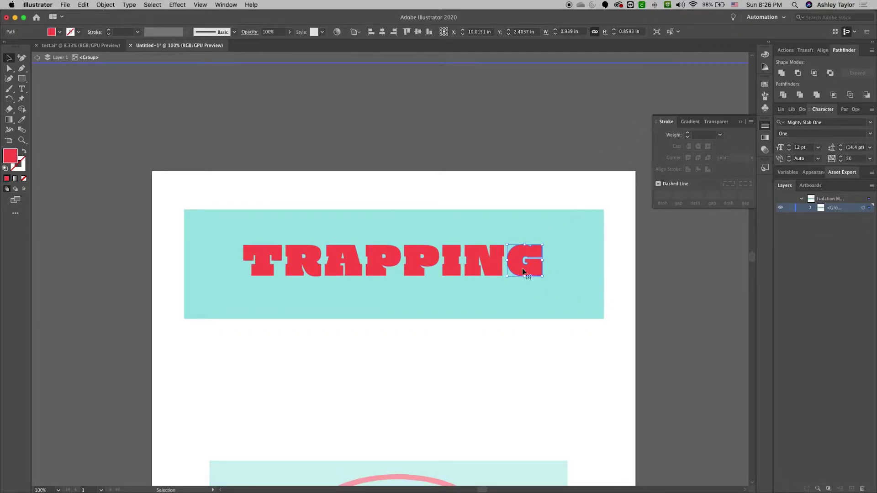
click(669, 33)
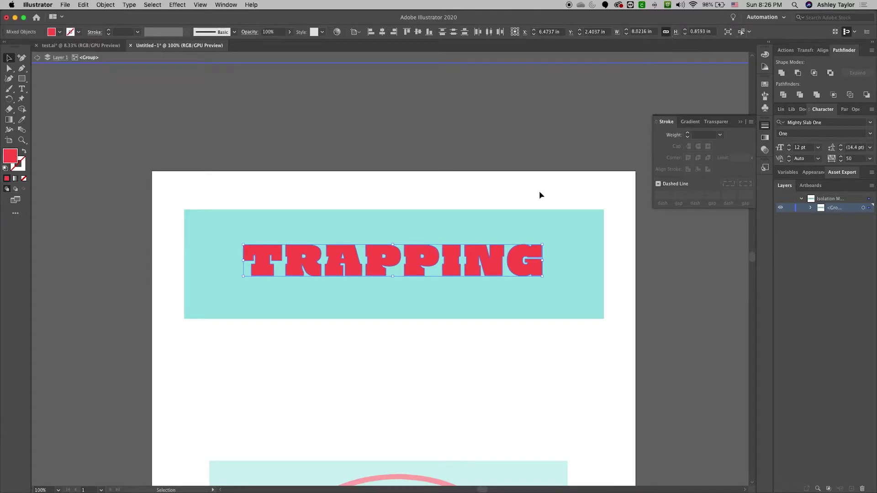
key(Delete)
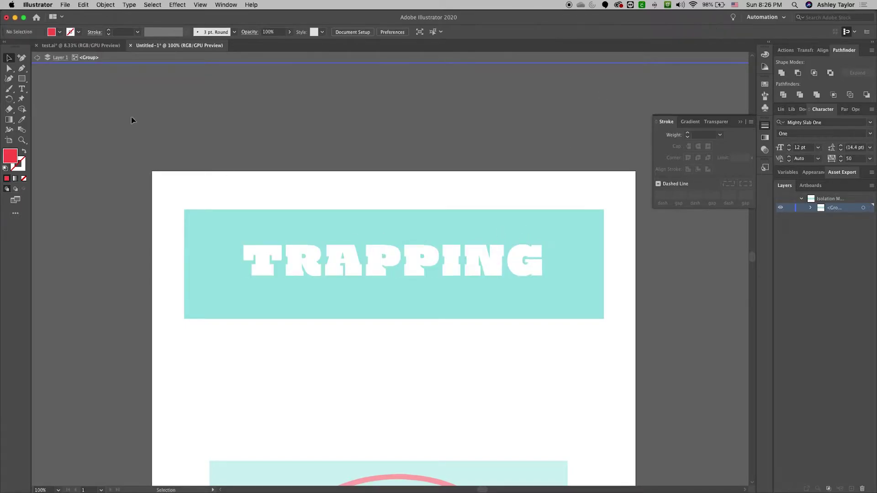
Step: Exit isolation, paste the red letters in place and group them
double_click(366, 156)
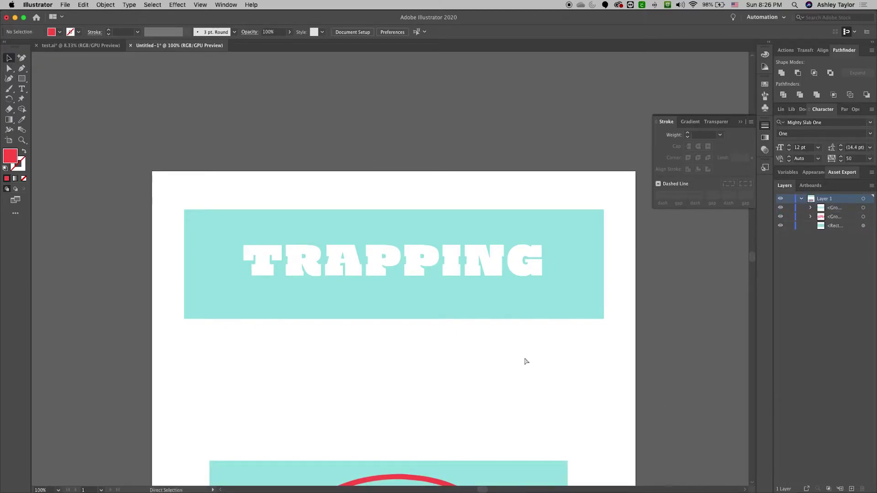
key(super+f)
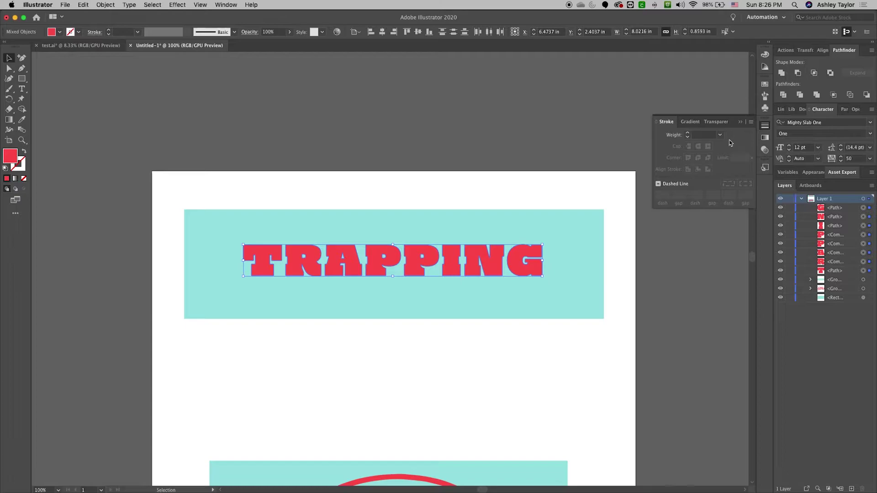
click(782, 73)
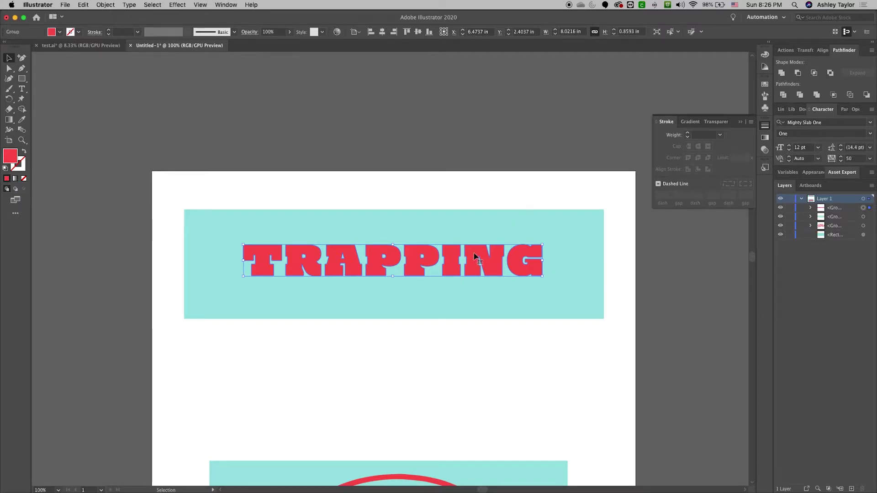
click(374, 306)
click(342, 336)
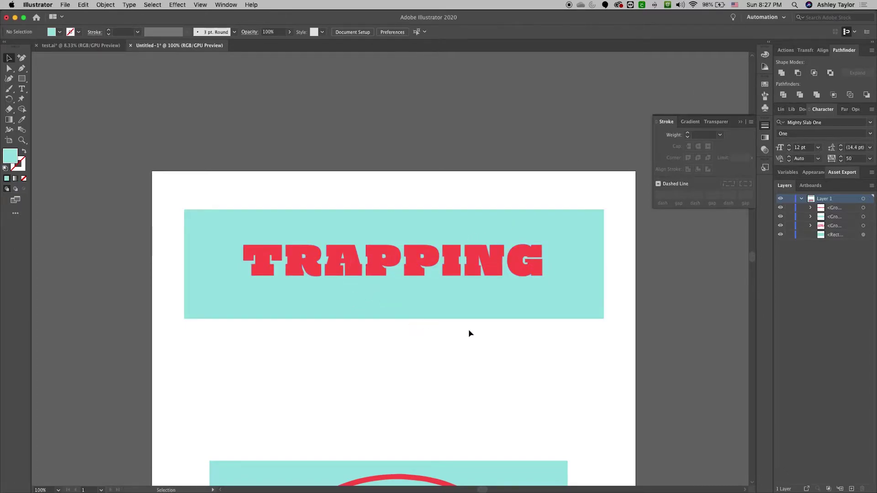
double_click(580, 307)
double_click(620, 334)
scroll(661, 300, left, 2)
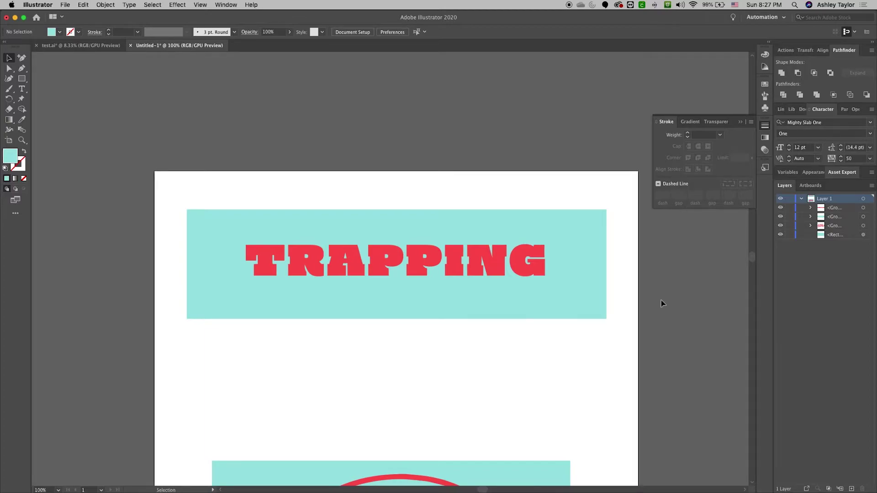
click(603, 249)
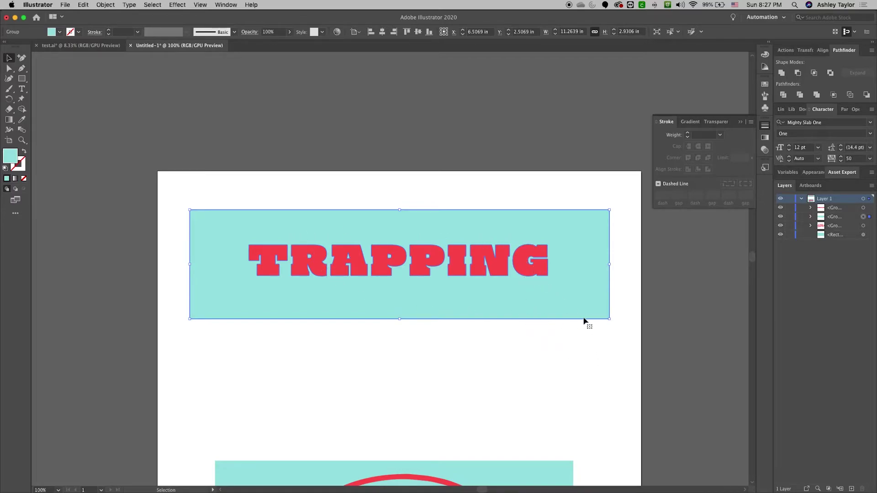
Step: Isolate the cyan banner, select all its shapes and group them
click(637, 327)
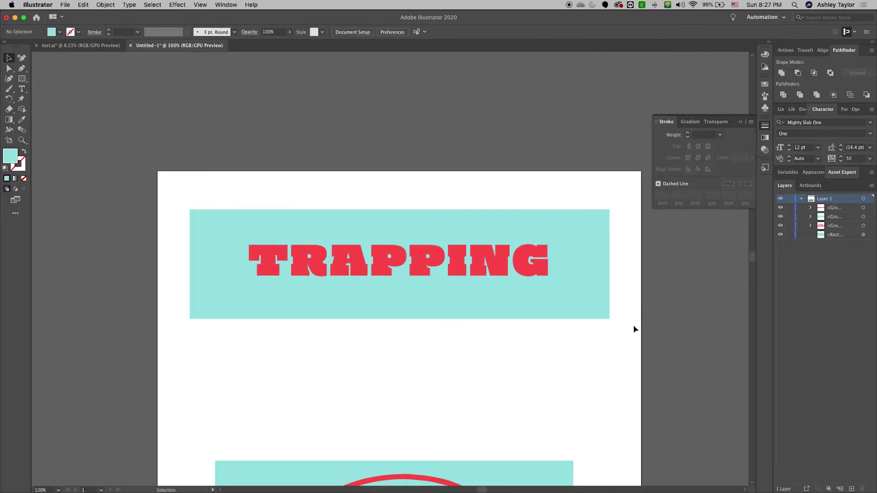
double_click(587, 243)
click(588, 237)
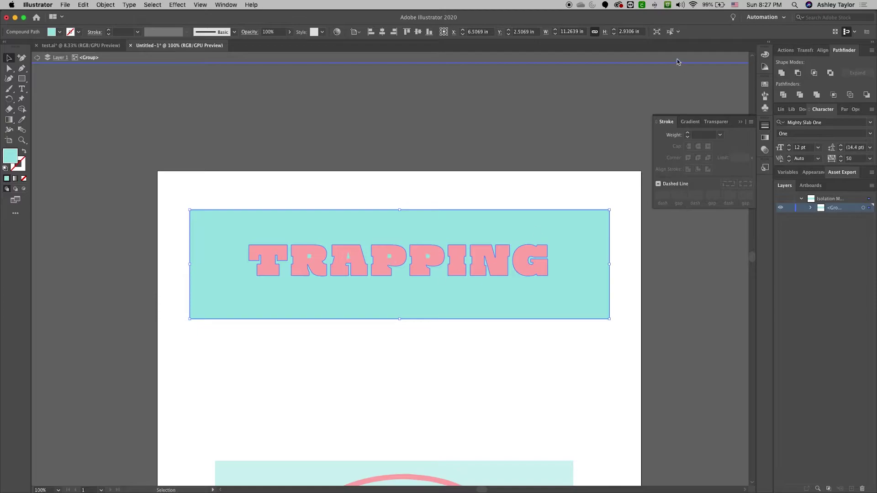
key(super+a)
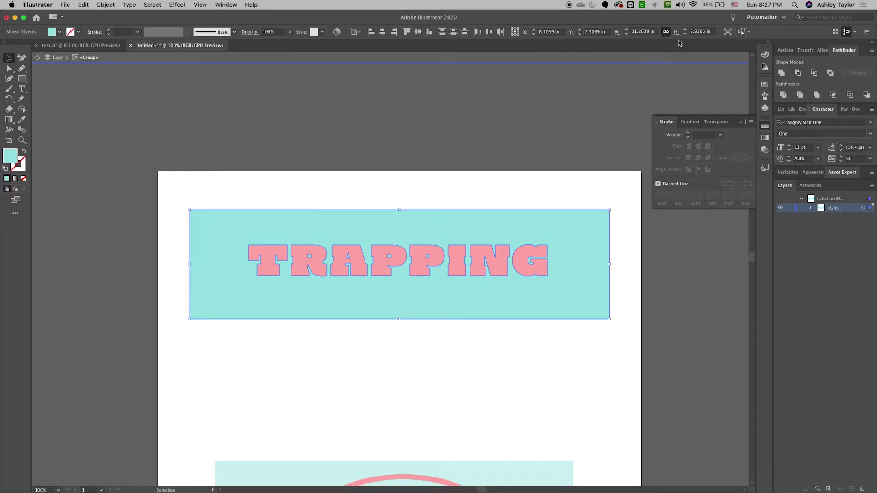
key(super+g)
key(a)
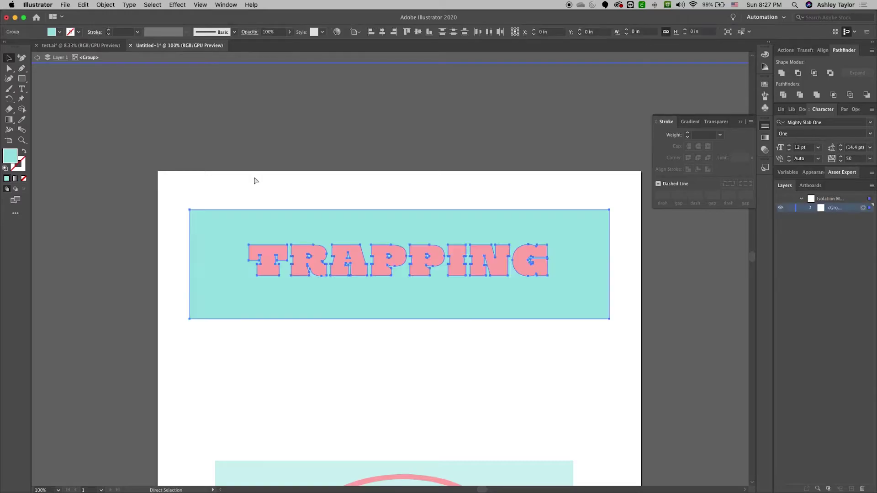
key(v)
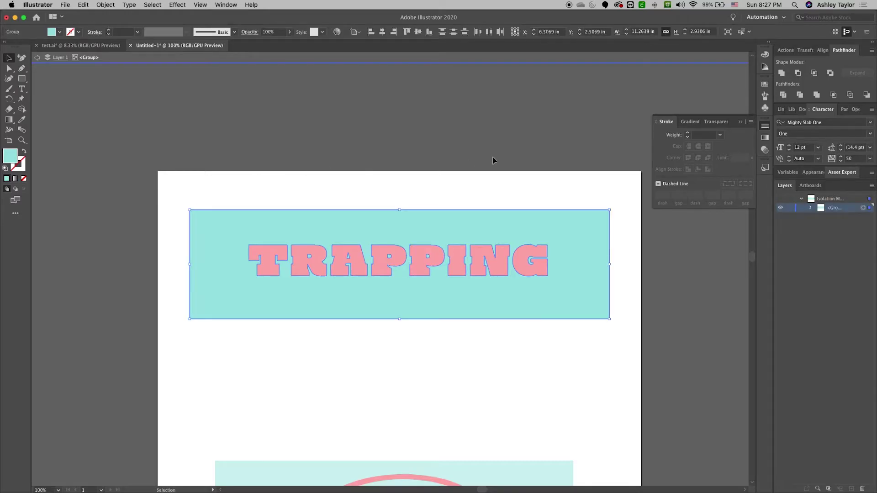
Step: Preview a 0.0042 in Offset Path on the banner group
click(104, 5)
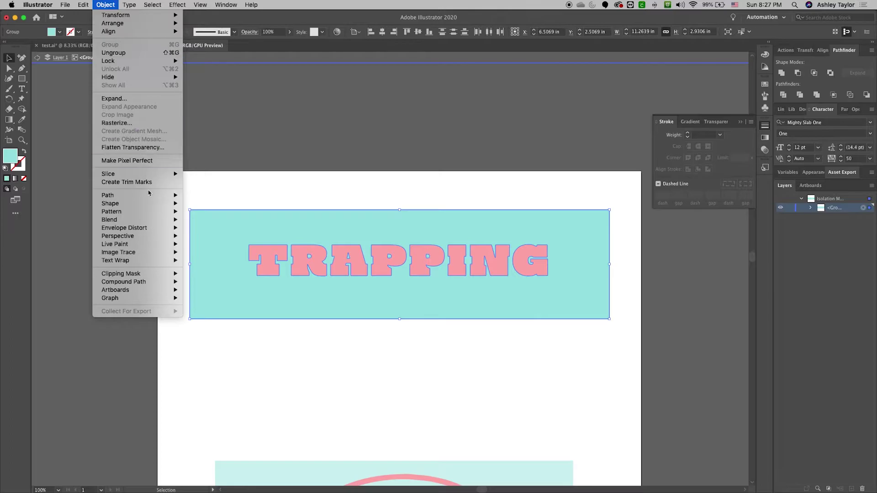
mouse_move(149, 196)
click(215, 225)
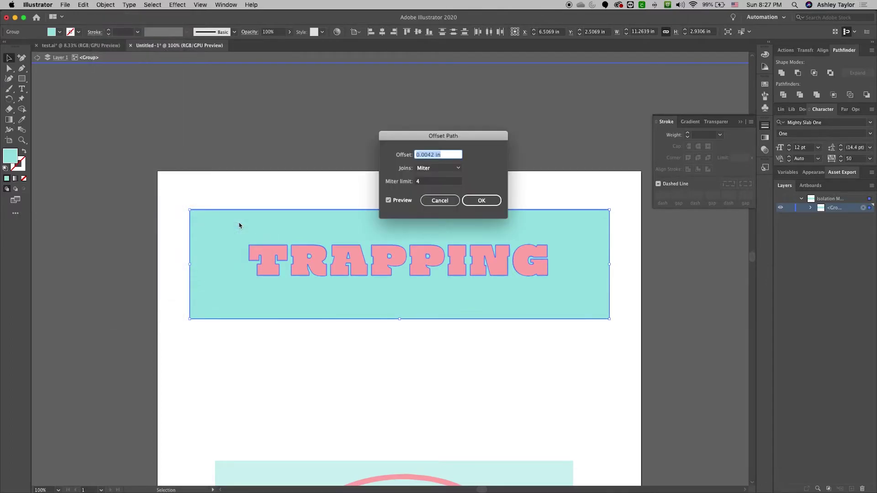
drag(455, 136, 588, 119)
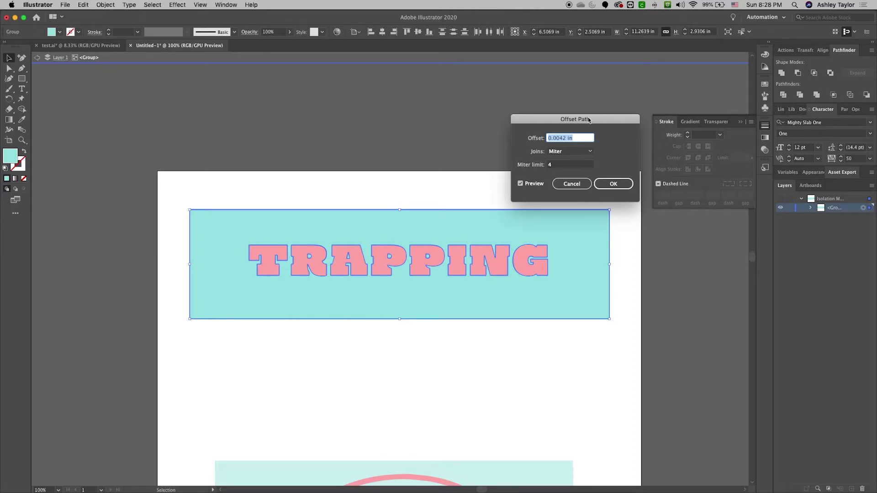
Step: Cancel the 0.0042 in offset and zoom to 800% on the TRAPPING letters
click(583, 184)
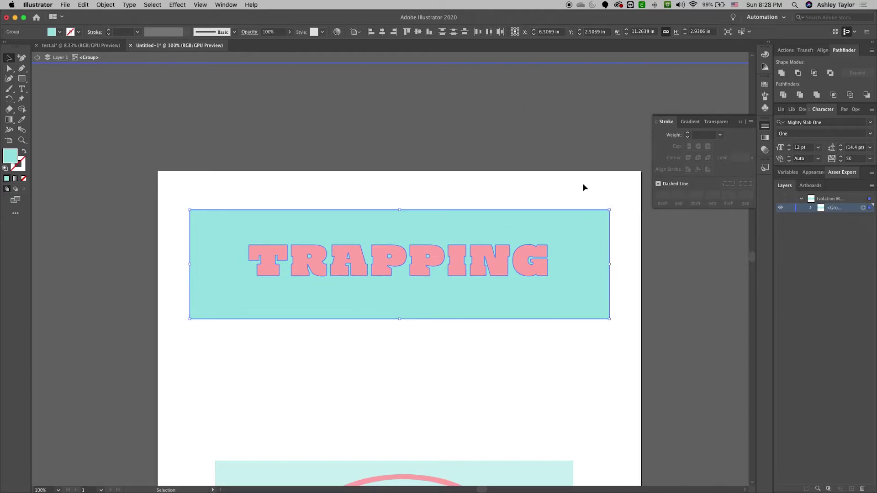
key(a)
key(super+equal)
key(super+equal)
key(super+equal)
key(super+equal)
key(super+equal)
key(super+equal)
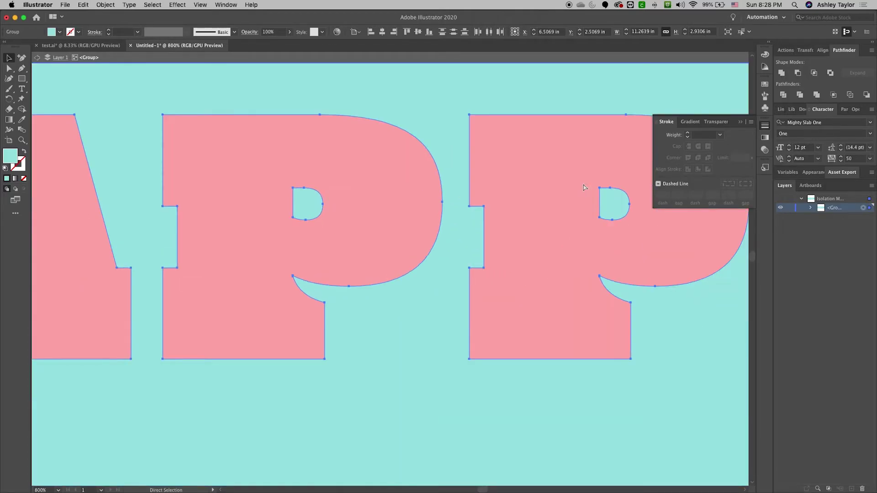
key(v)
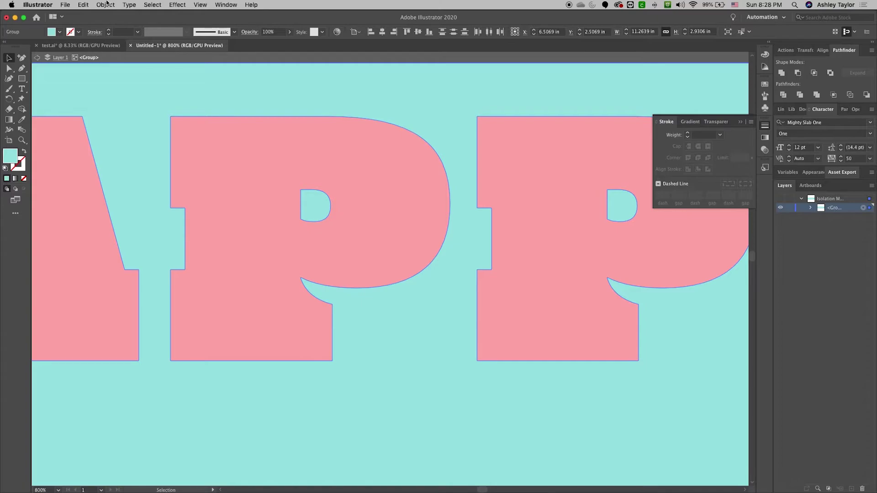
Step: Reopen Object > Path > Offset Path for the cyan banner
click(106, 5)
mouse_move(150, 195)
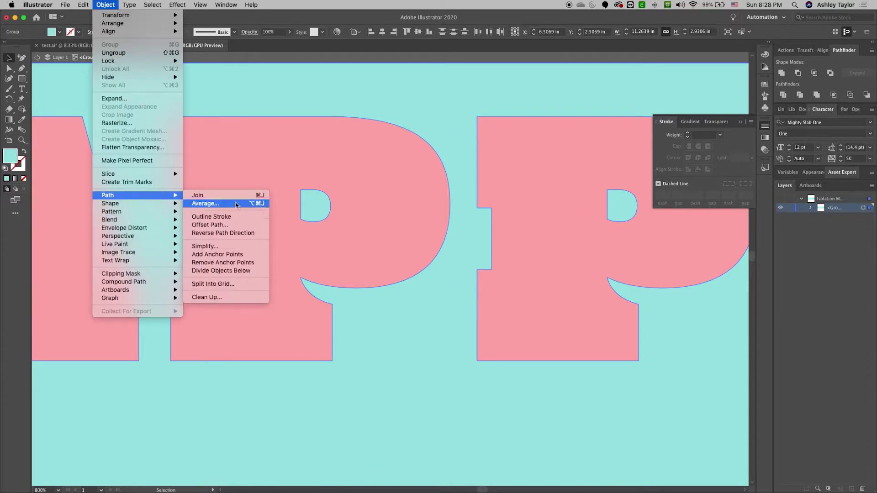
click(241, 225)
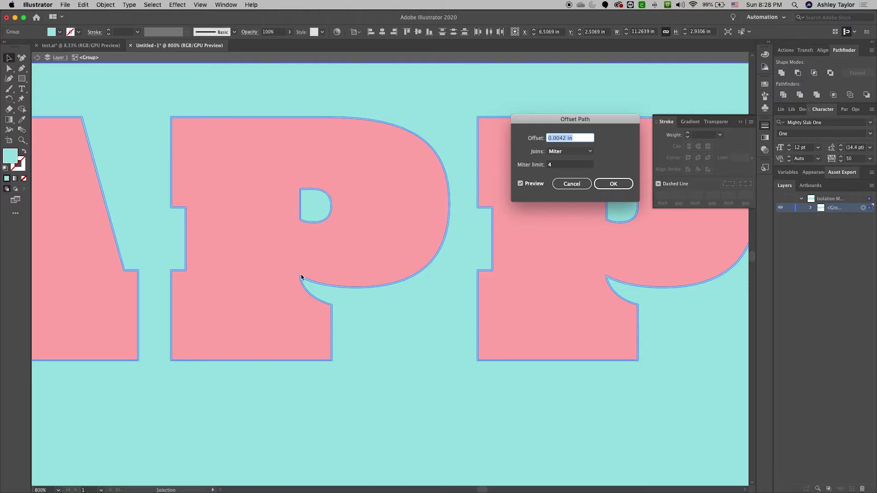
Step: Preview offset values of 0.005, 10 and 1 in on the letters
text(0.005)
key(Tab)
click(520, 183)
drag(563, 140, 499, 137)
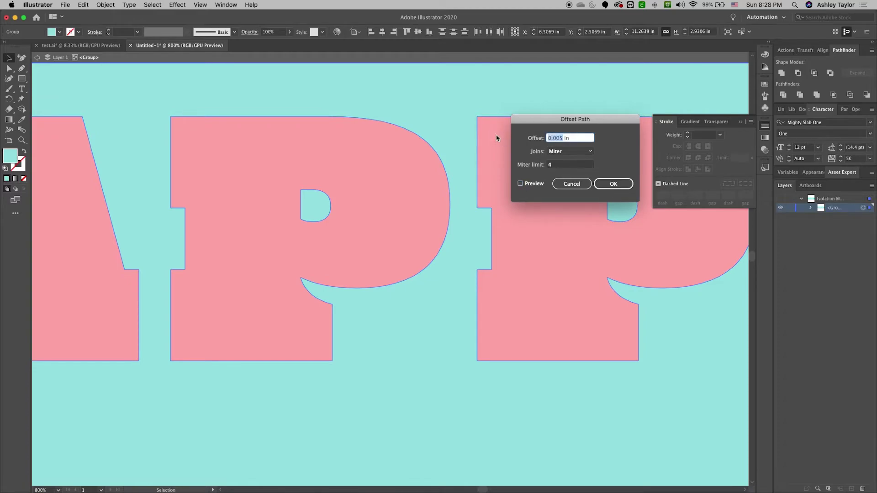
key(BackSpace)
click(532, 185)
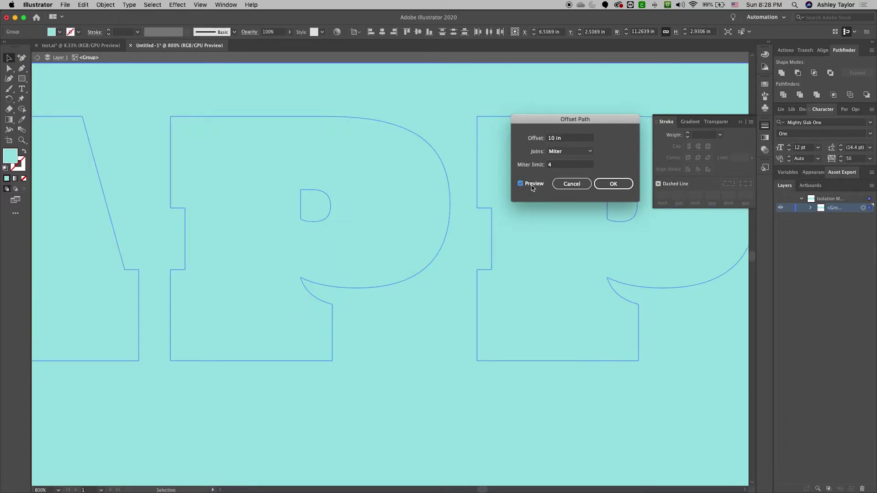
click(532, 188)
drag(560, 139, 531, 142)
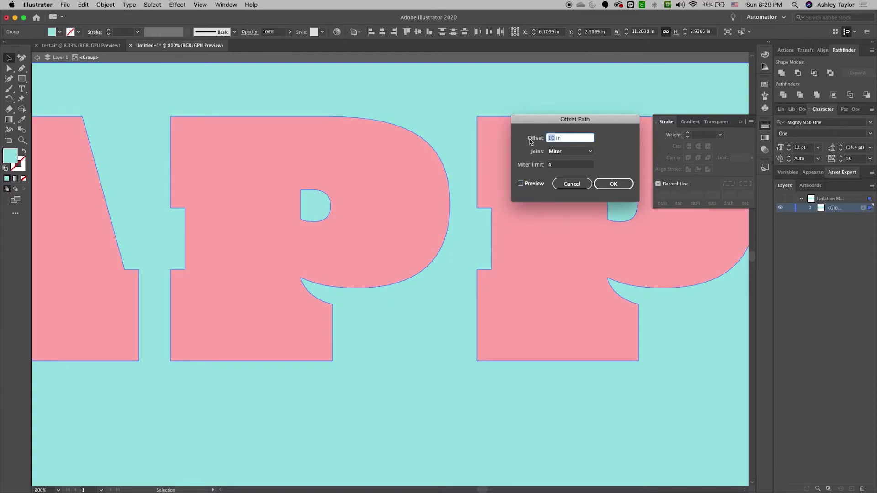
text(1)
click(536, 183)
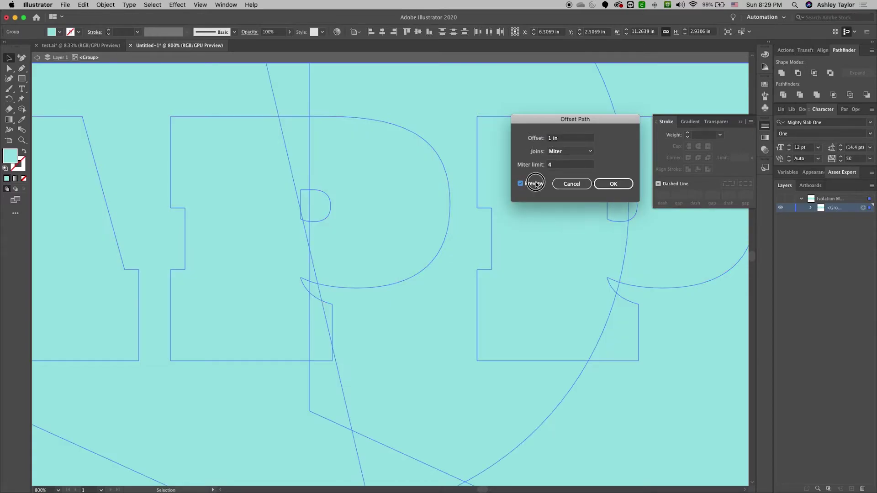
click(534, 183)
Step: Preview smaller offsets of 0.5, 0.05 and 0.005 in
click(550, 139)
drag(550, 139, 547, 141)
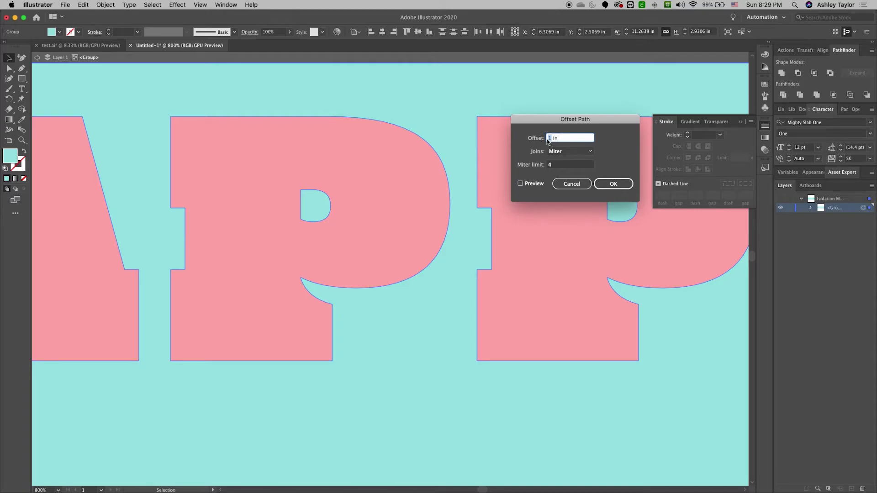
text(0.5)
click(534, 184)
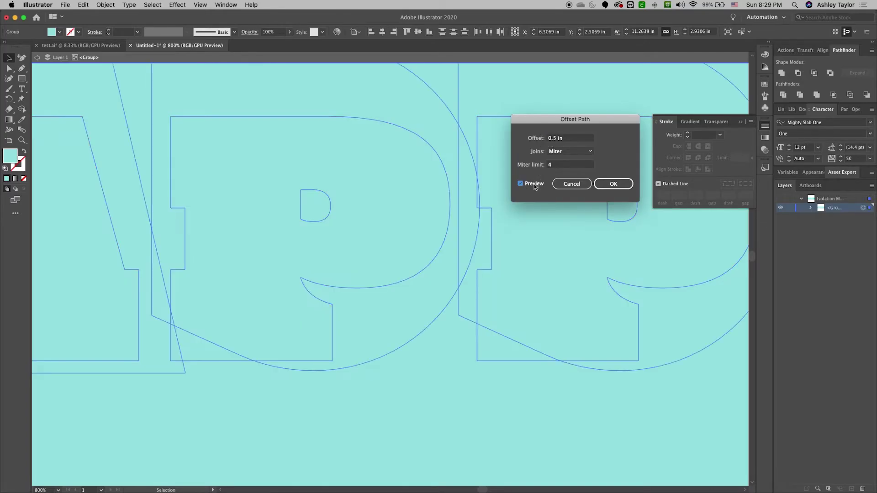
click(534, 183)
click(553, 139)
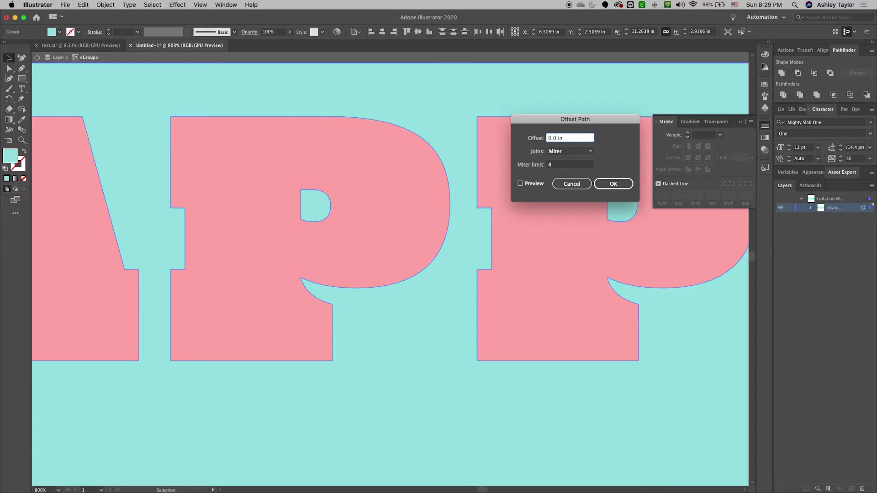
text(5)
click(531, 185)
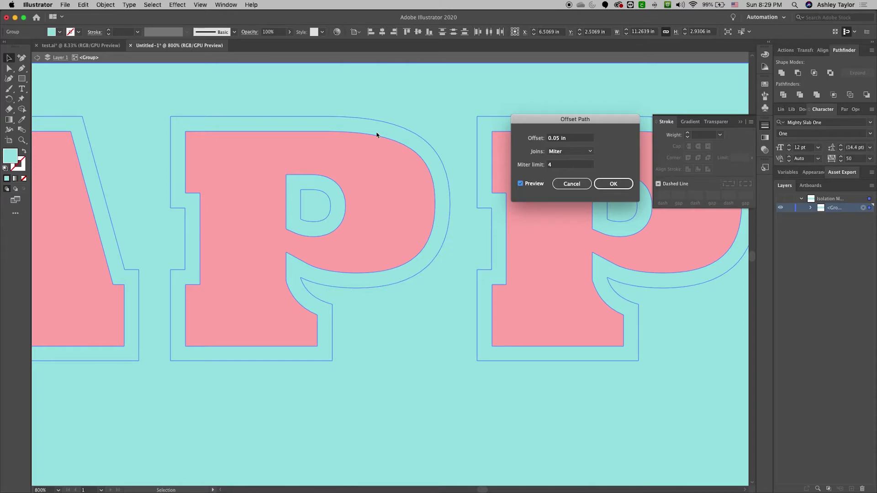
drag(551, 138, 557, 141)
text(0)
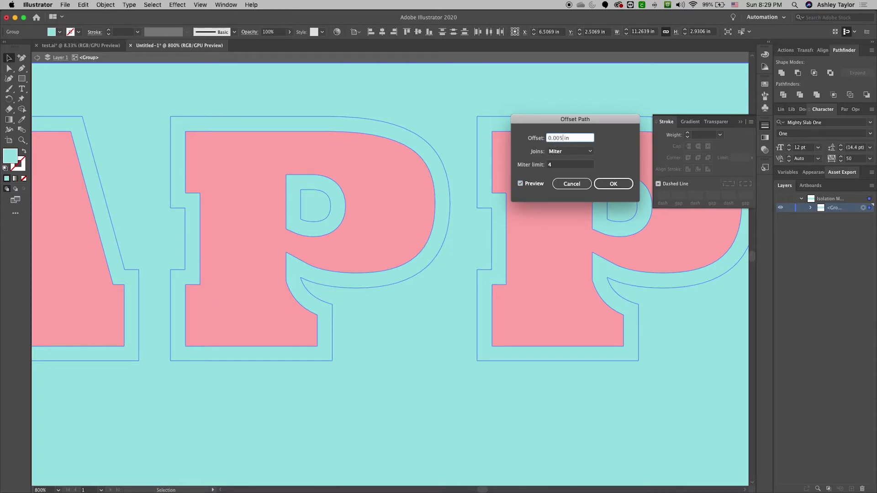
click(520, 183)
click(533, 185)
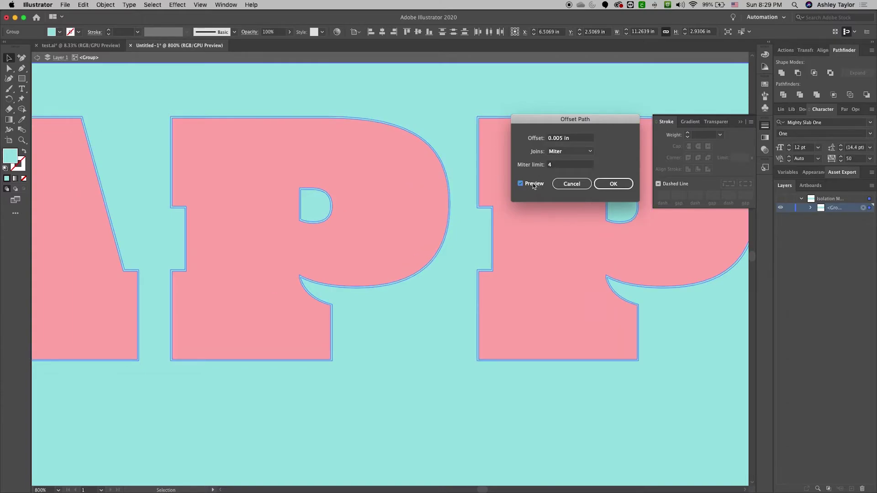
Step: Set the offset to 0.003 in with Preview on
click(564, 142)
drag(563, 141, 561, 139)
text(3)
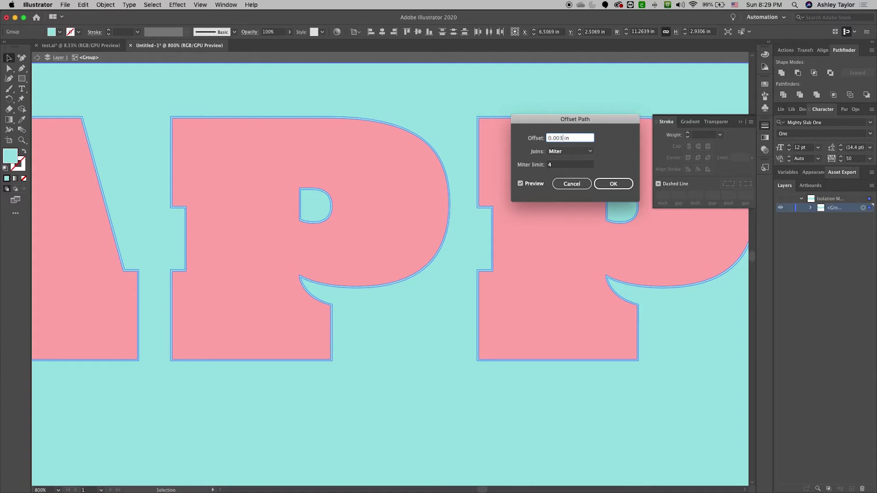
click(538, 184)
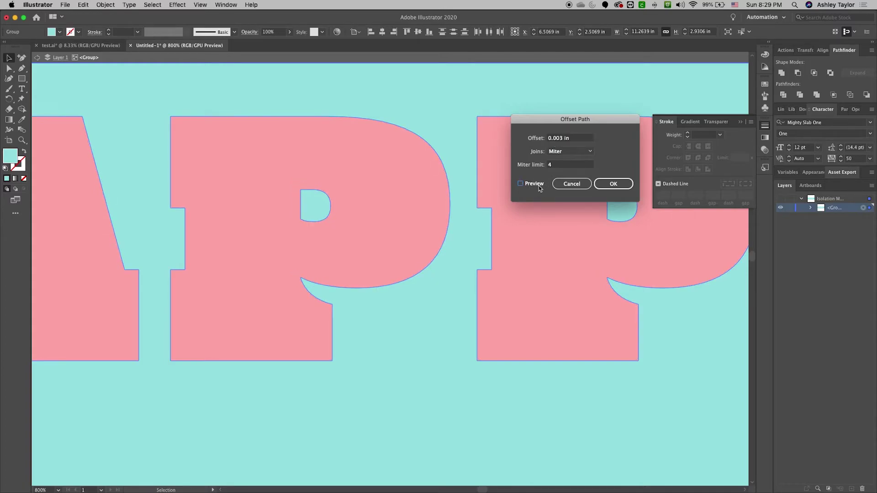
click(538, 184)
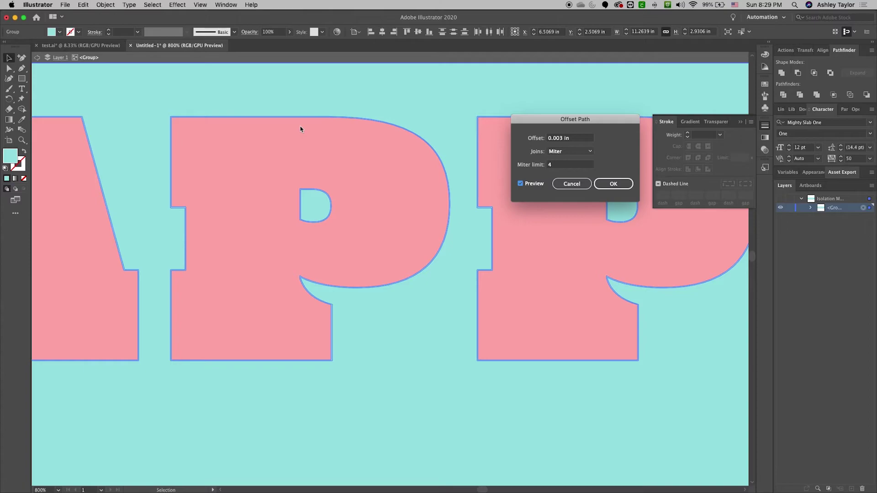
Step: Apply the 0.003 in offset and exit isolation mode
click(618, 184)
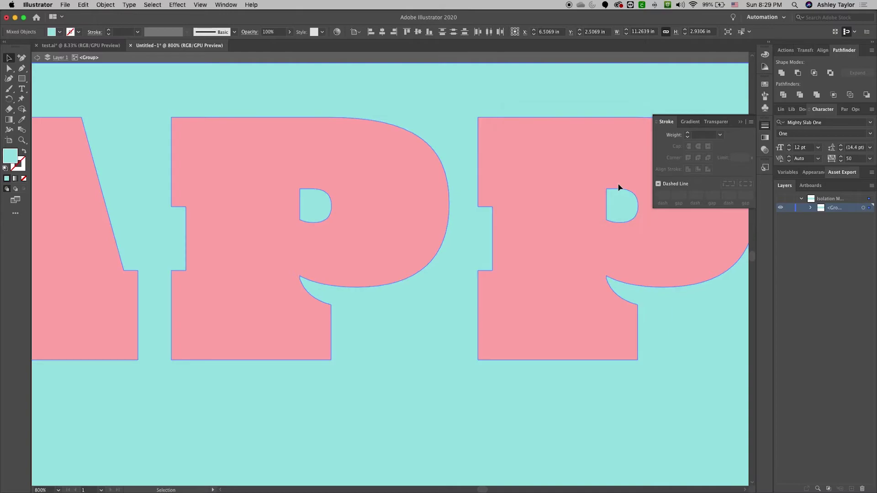
scroll(619, 188, up, 3)
scroll(619, 187, down, 5)
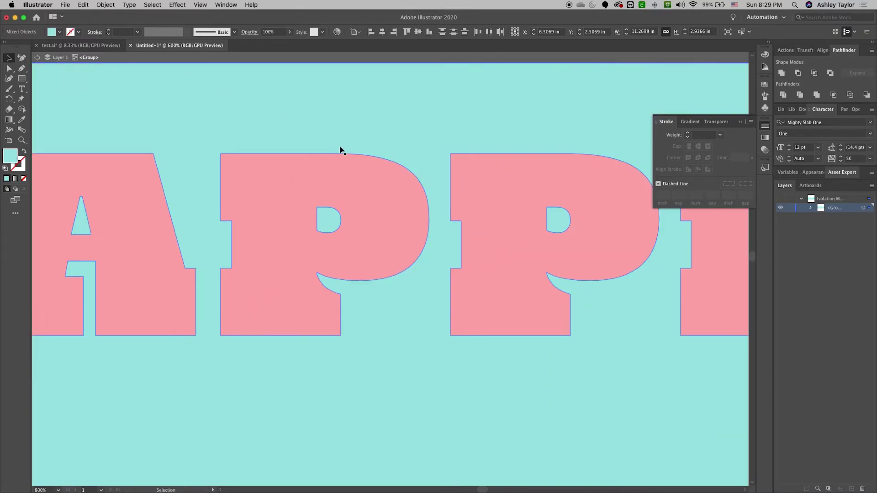
key(super+8)
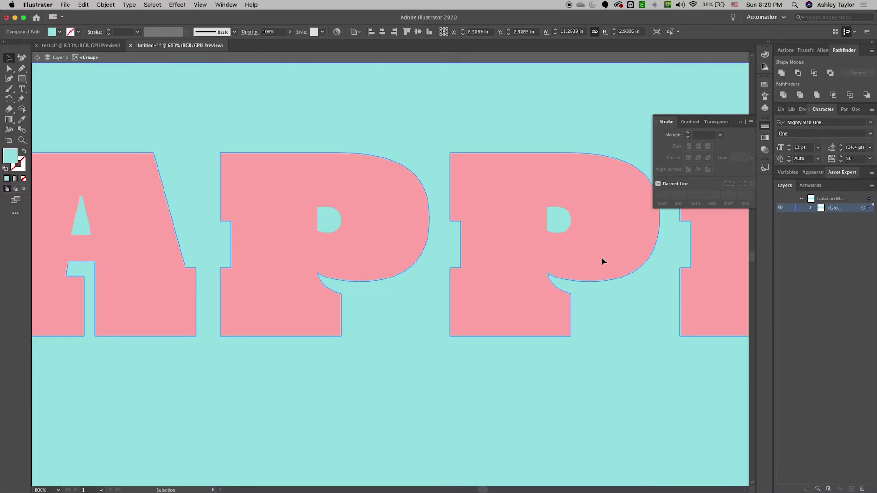
double_click(558, 224)
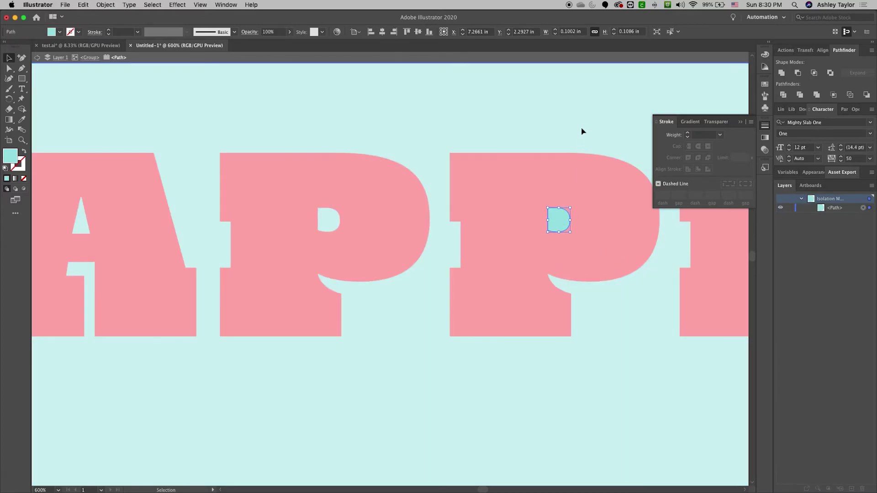
key(Escape)
click(539, 165)
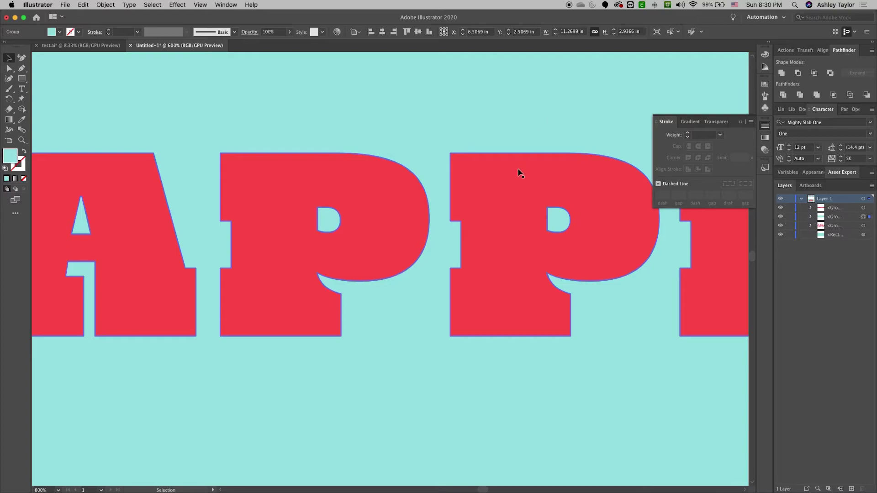
Step: Set the red lettering group's blend mode to Multiply
scroll(516, 173, up, 5)
click(500, 408)
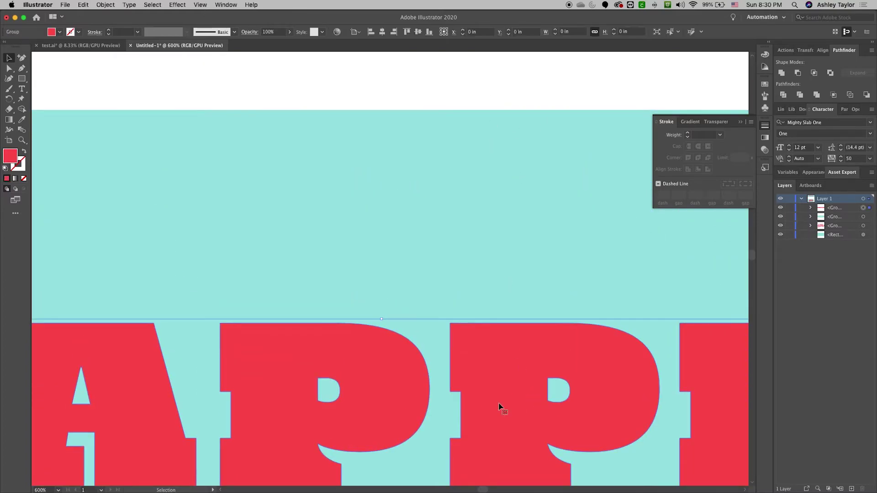
click(249, 32)
click(180, 47)
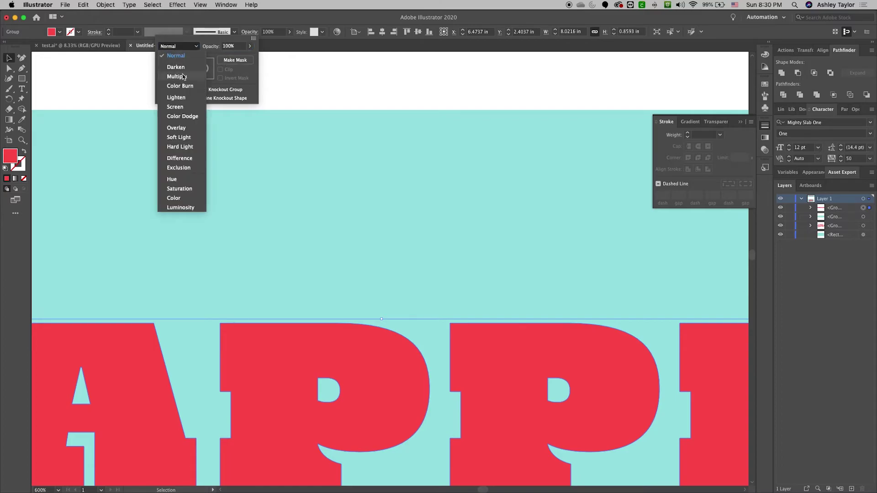
click(182, 77)
Step: Zoom in on the P's counter to inspect the trap line, then zoom back out
key(a)
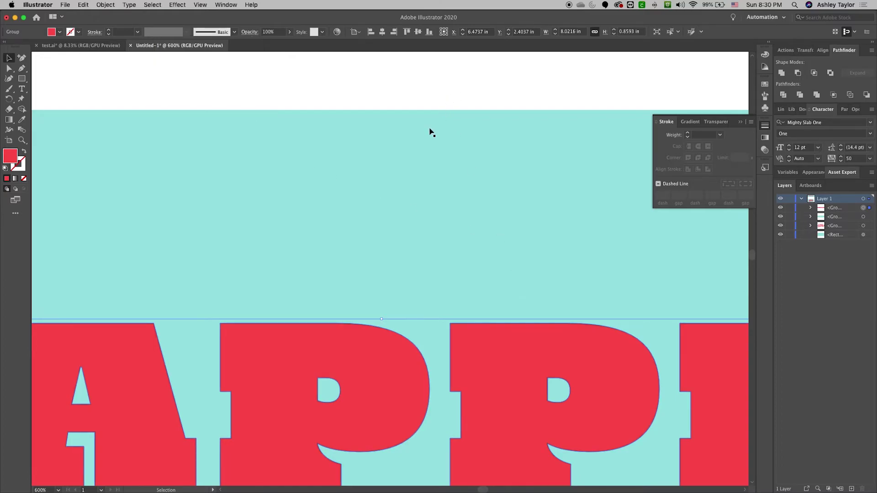
key(super+equal)
key(super+equal)
key(super+equal)
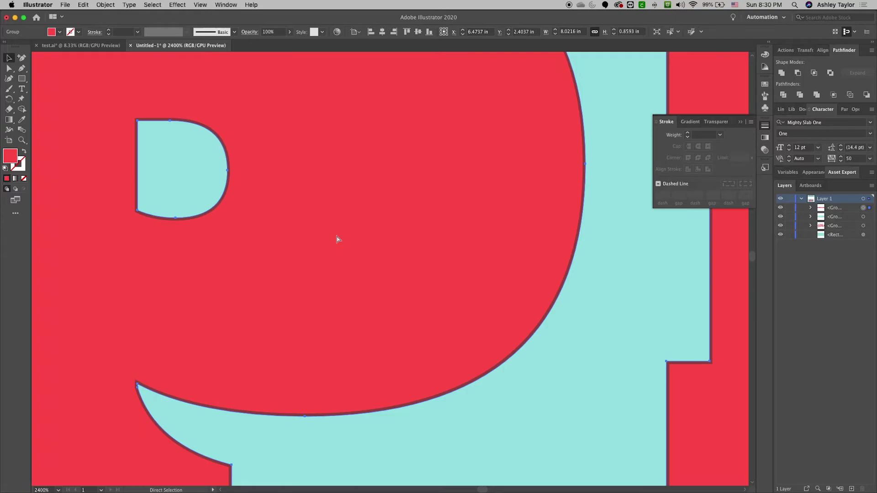
key(super+equal)
scroll(374, 233, up, 5)
scroll(374, 233, left, 8)
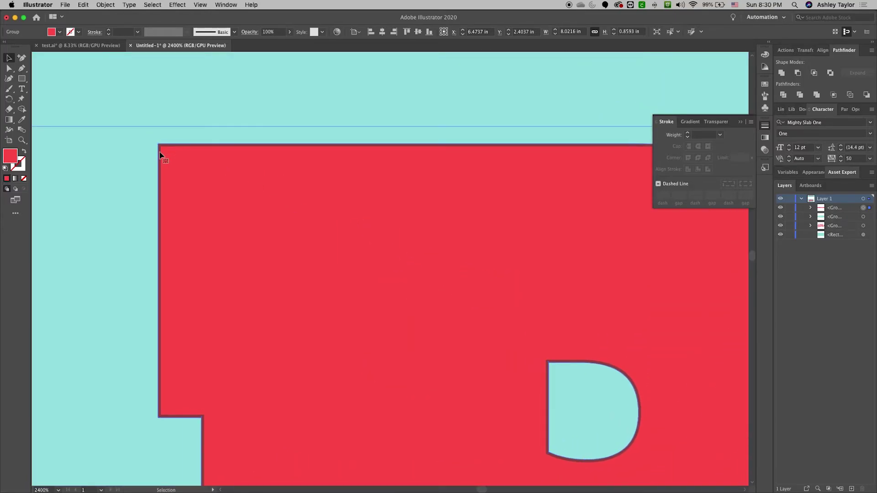
scroll(354, 226, right, 10)
key(super+minus)
key(super+minus)
key(super+minus)
key(super+minus)
key(super+minus)
key(super+minus)
key(super+minus)
key(super+minus)
key(super+minus)
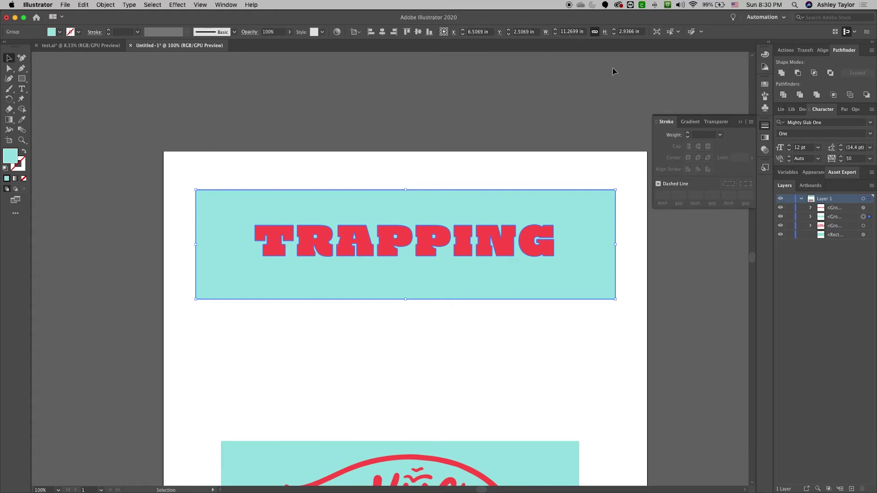
Step: Deselect the TRAPPING banner and view the red Talk is Cheap artwork over its cyan rectangle
click(612, 73)
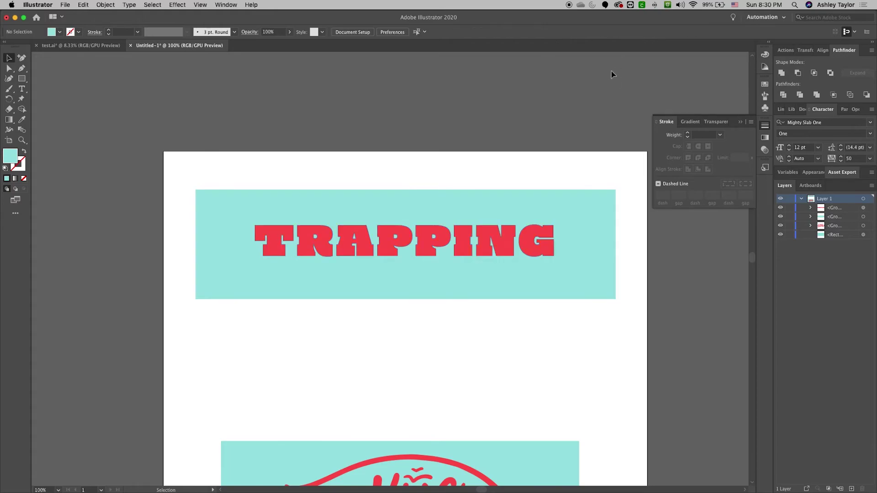
scroll(626, 226, right, 2)
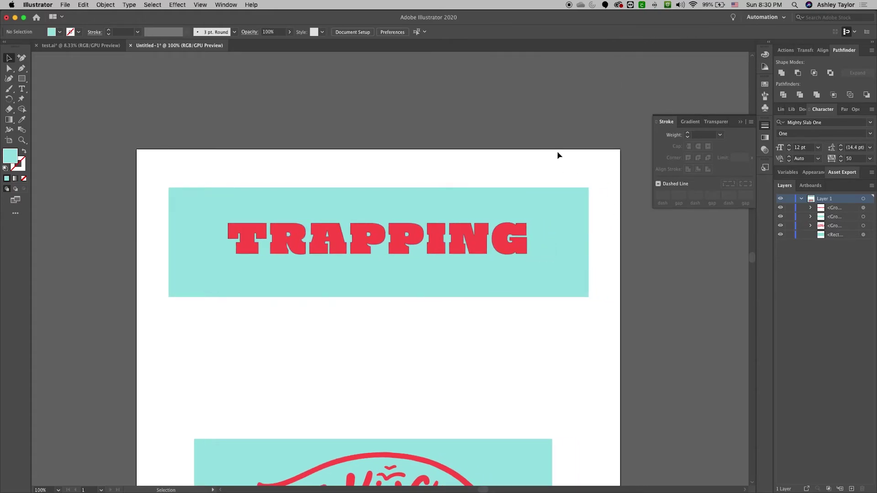
scroll(555, 368, left, 1)
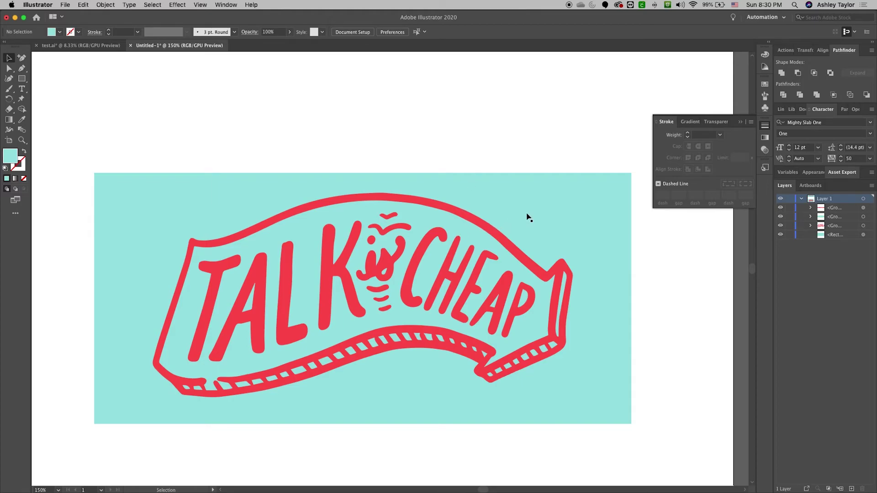
Step: Select the Talk is Cheap artwork with the cyan rectangle and apply Pathfinder Divide
click(504, 238)
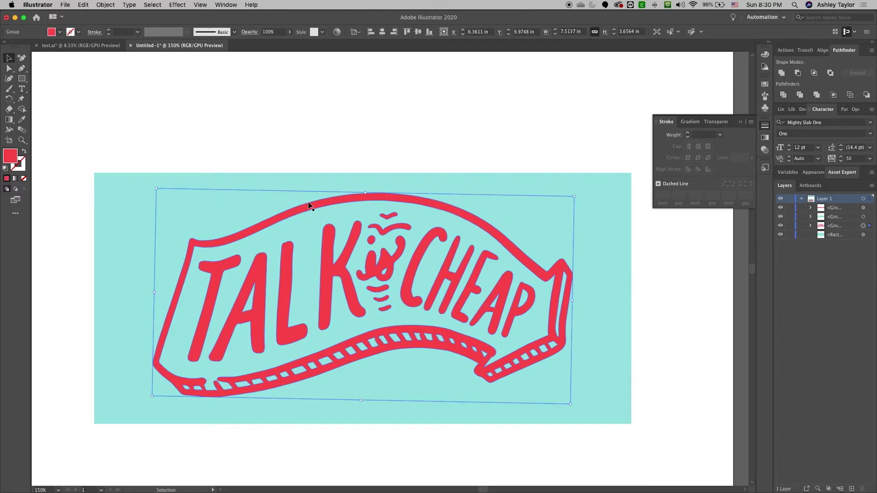
click(414, 342)
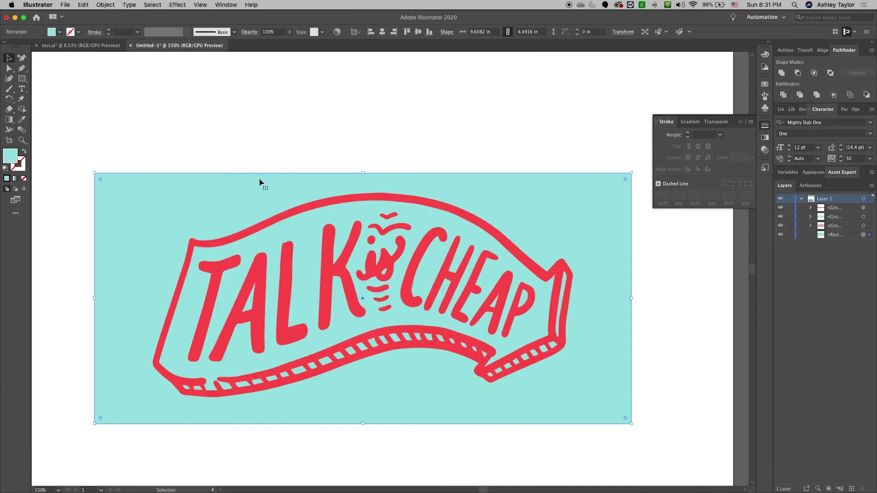
drag(148, 145, 654, 432)
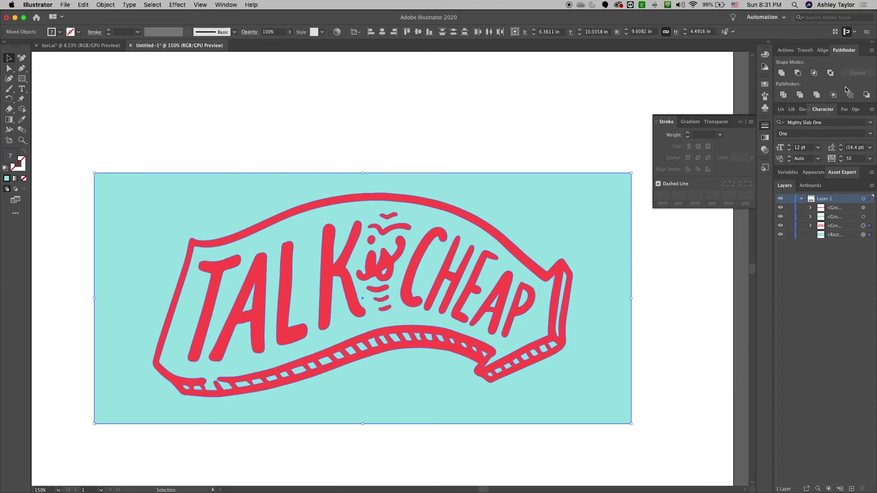
click(783, 95)
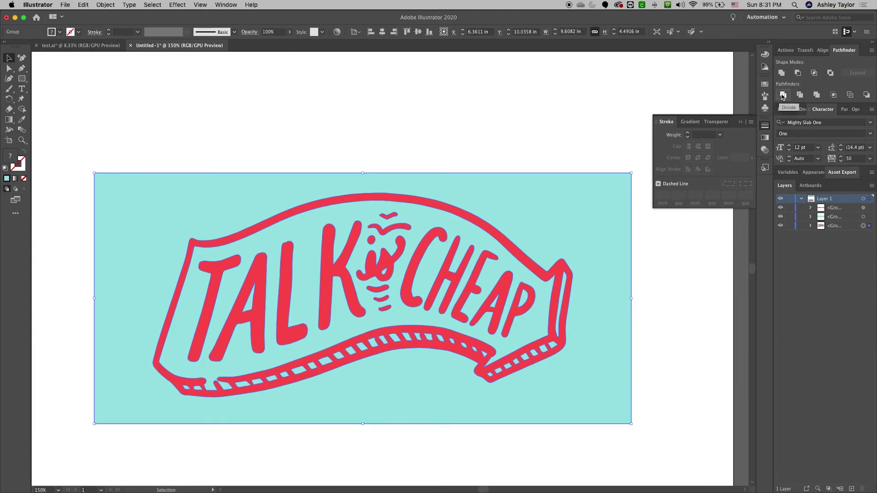
Step: Delete the red lettering pieces and unite the remaining cyan pieces into one shape
double_click(556, 235)
click(556, 235)
key(Delete)
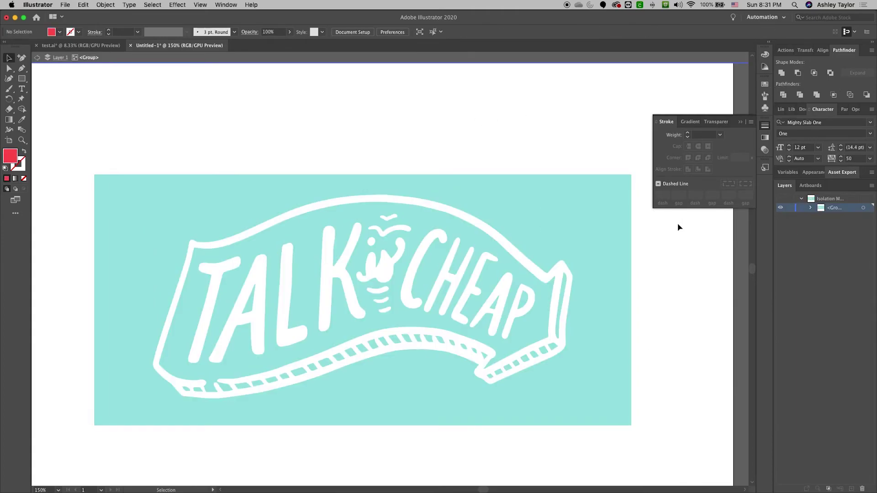
double_click(678, 254)
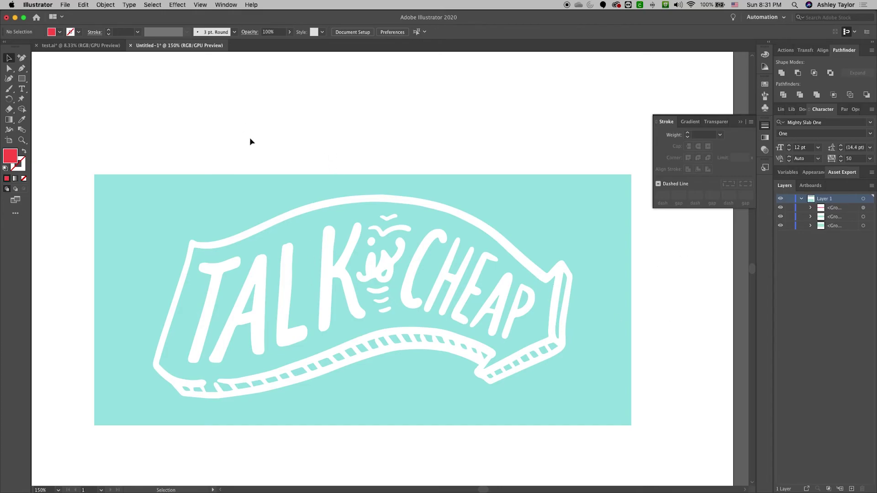
drag(144, 125, 579, 448)
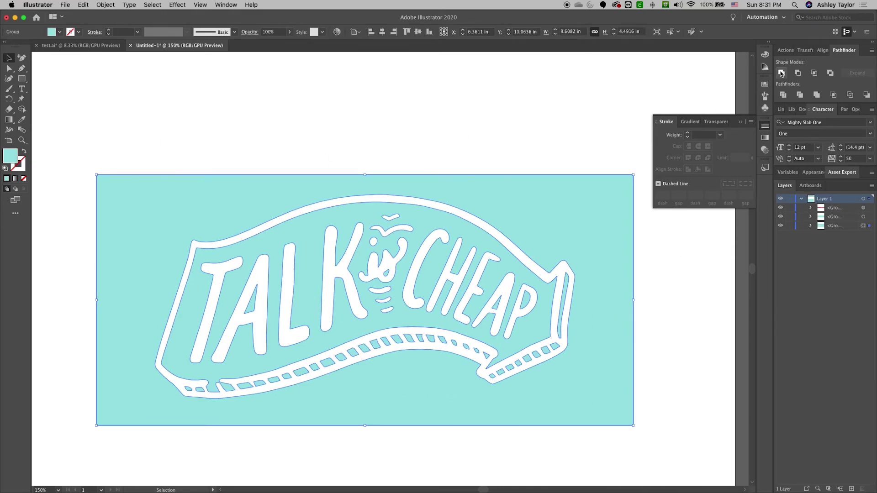
click(780, 73)
click(669, 393)
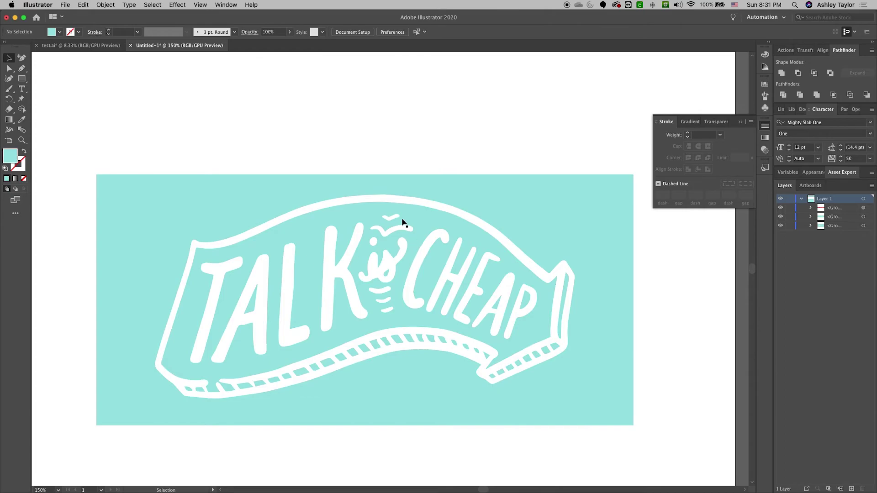
Step: Apply a 0.003 in Offset Path to the cyan knockout shape
click(402, 222)
click(106, 4)
mouse_move(170, 220)
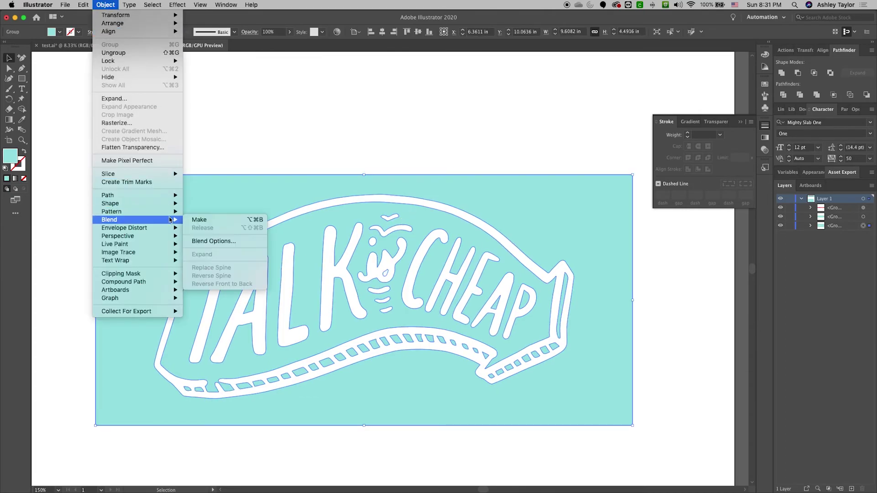
mouse_move(164, 199)
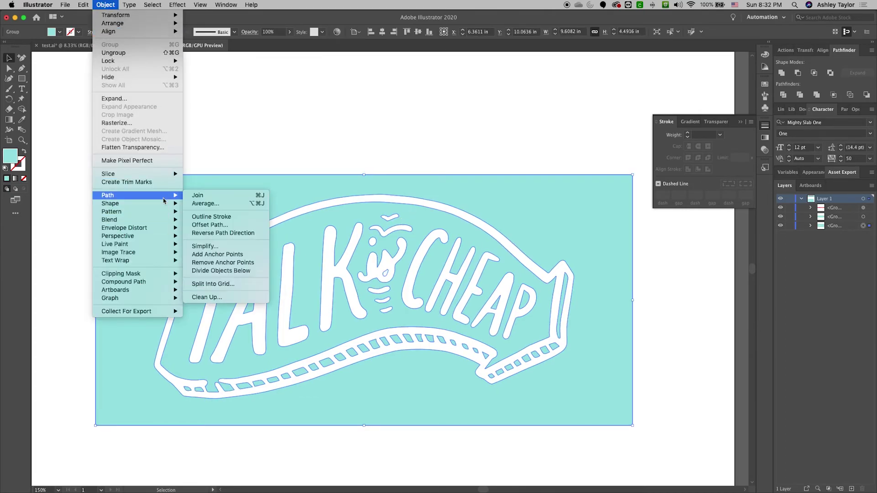
click(237, 224)
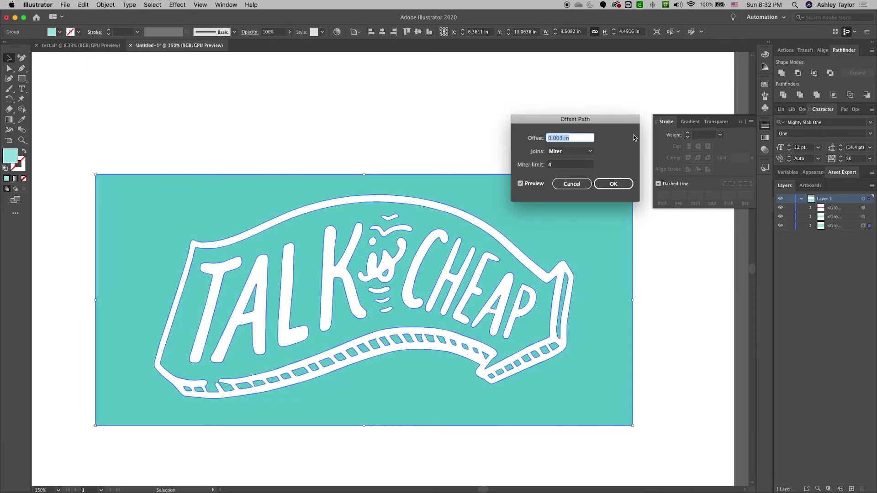
click(613, 184)
Step: Check the offset in Outline view, unite the cyan shapes, and restore the red lettering on top
key(super+y)
key(super+equal)
key(super+equal)
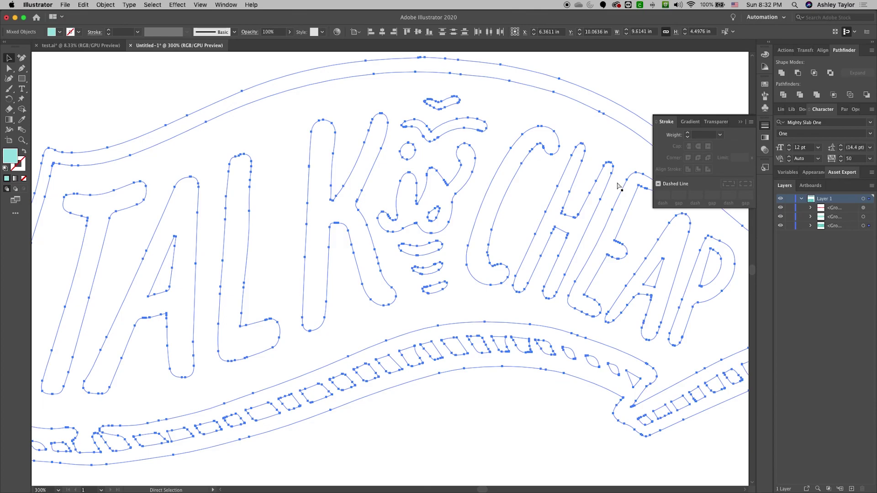
key(super+y)
key(super+minus)
key(super+minus)
key(v)
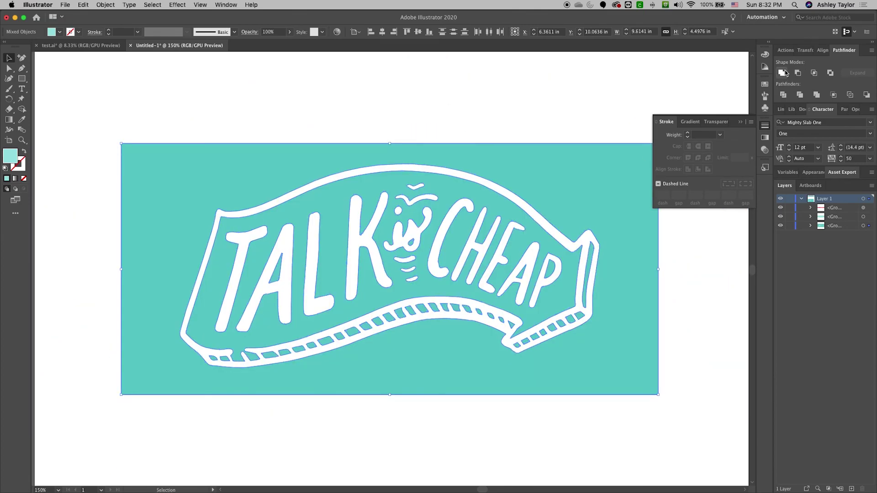
click(783, 73)
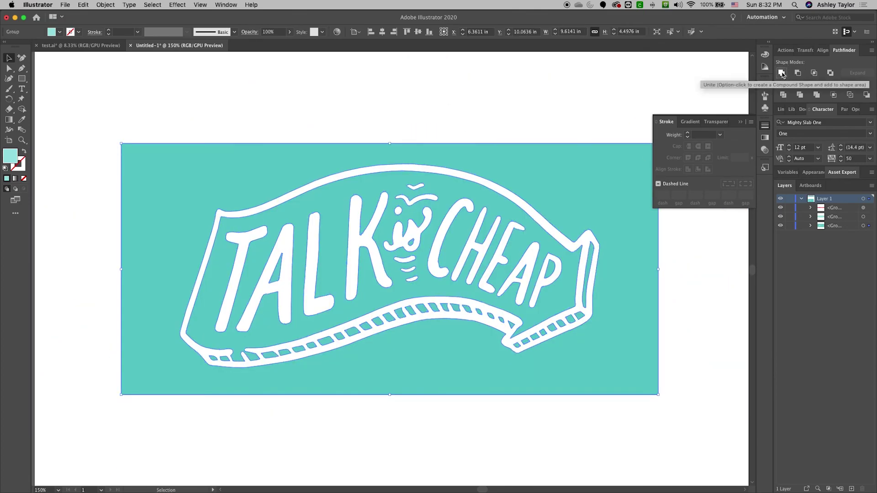
click(532, 87)
key(super+z)
key(super+z)
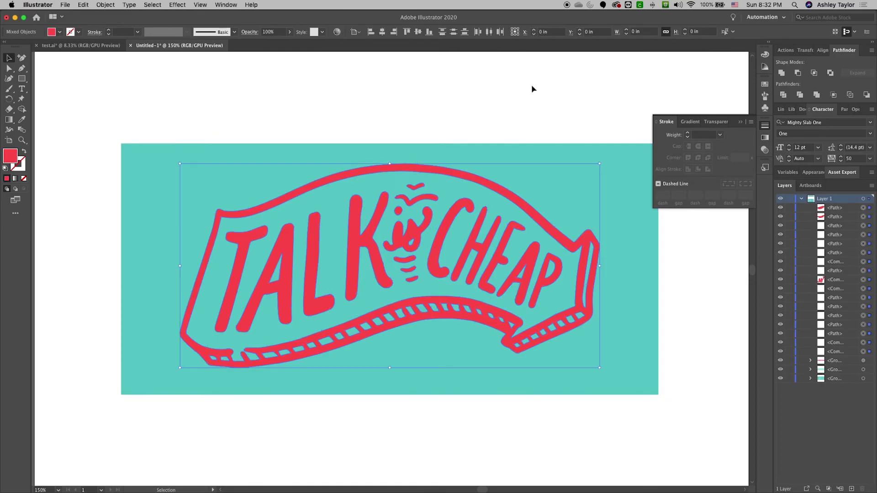
Step: Select the red banner lettering, group it, and change its Transparency blend mode to Multiply
click(532, 88)
click(566, 245)
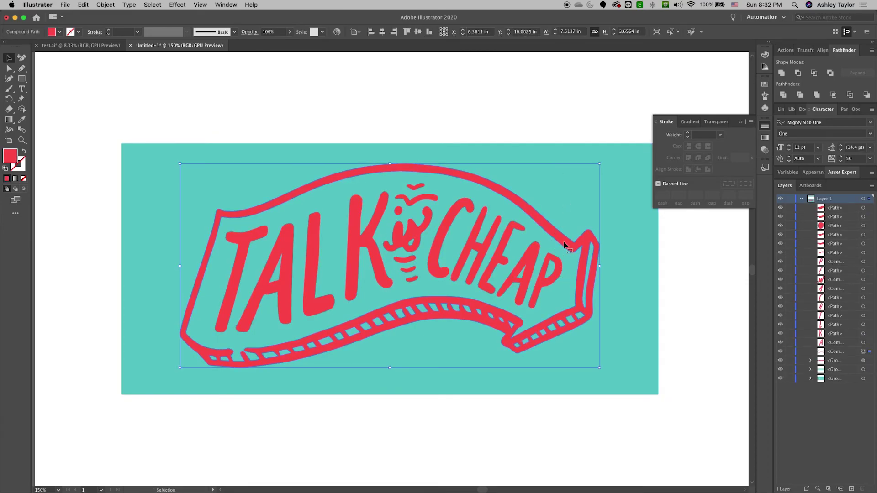
key(super+plus)
key(super+plus)
key(super+plus)
key(super+plus)
key(super+minus)
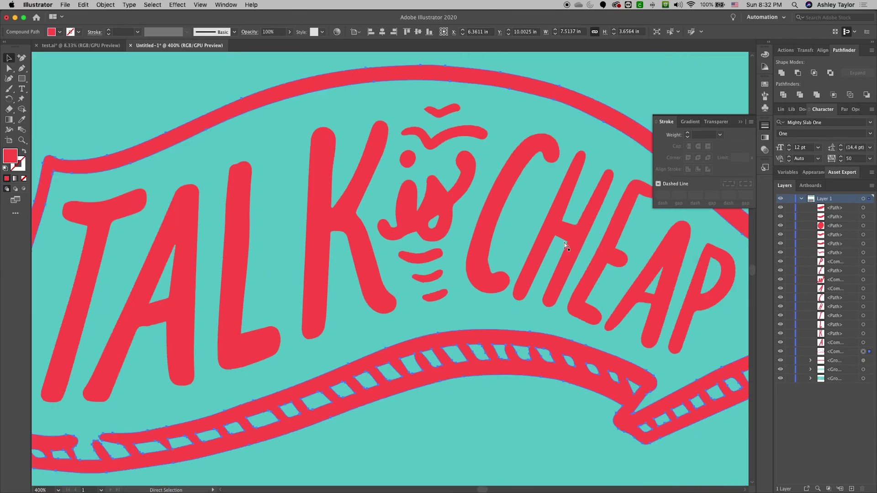
key(super+0)
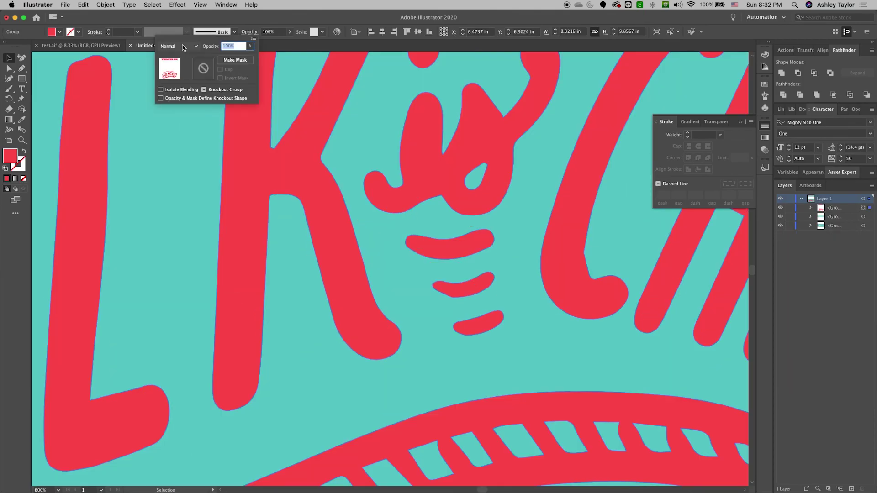
click(178, 46)
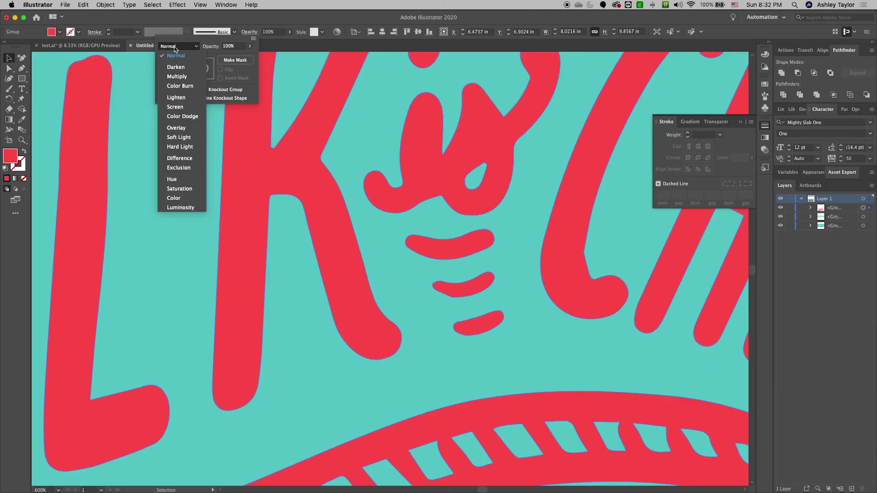
click(183, 77)
Step: Deselect and pan around the banner to inspect the darker trap line along the lettering edges
drag(546, 171, 380, 295)
drag(575, 90, 464, 303)
key(shift+super+a)
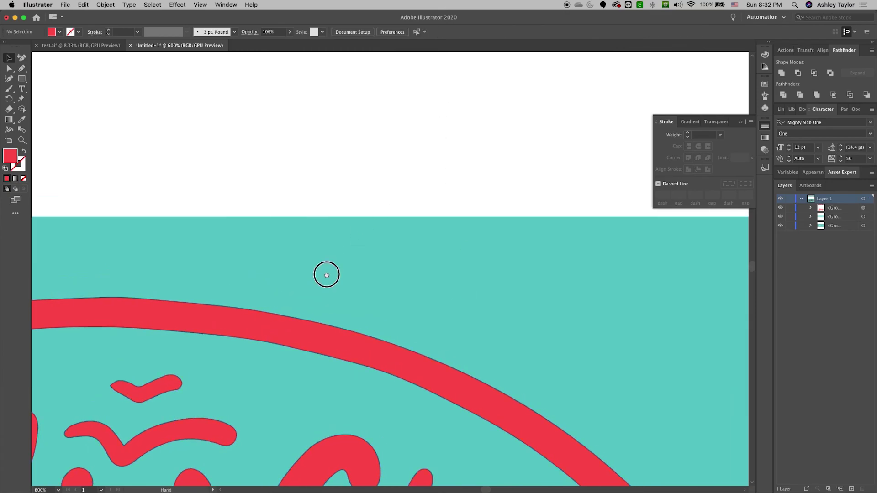
key(super+minus)
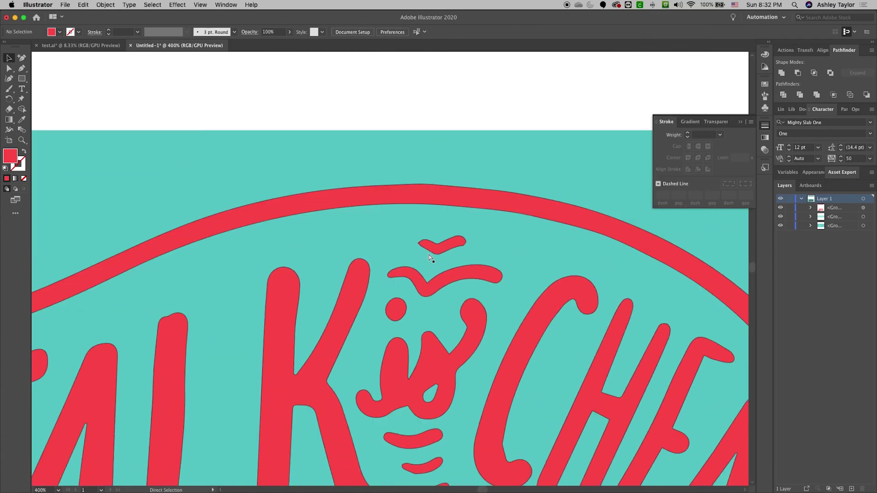
key(super+minus)
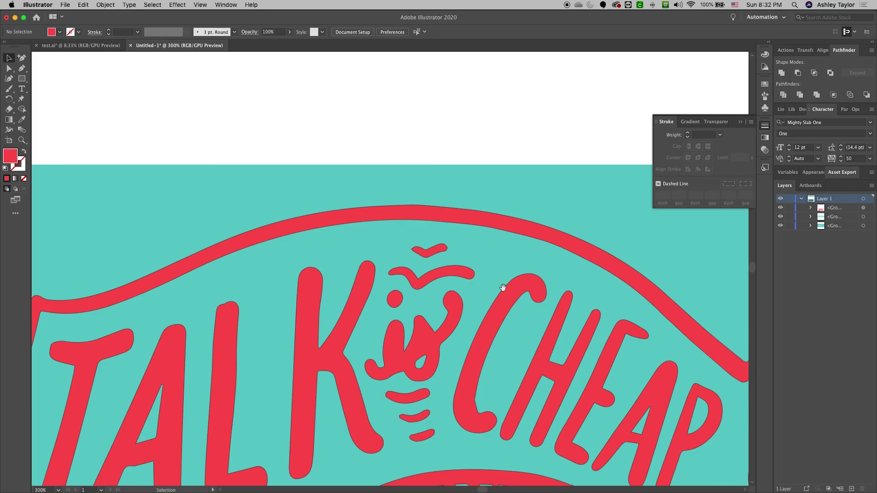
drag(505, 289, 325, 225)
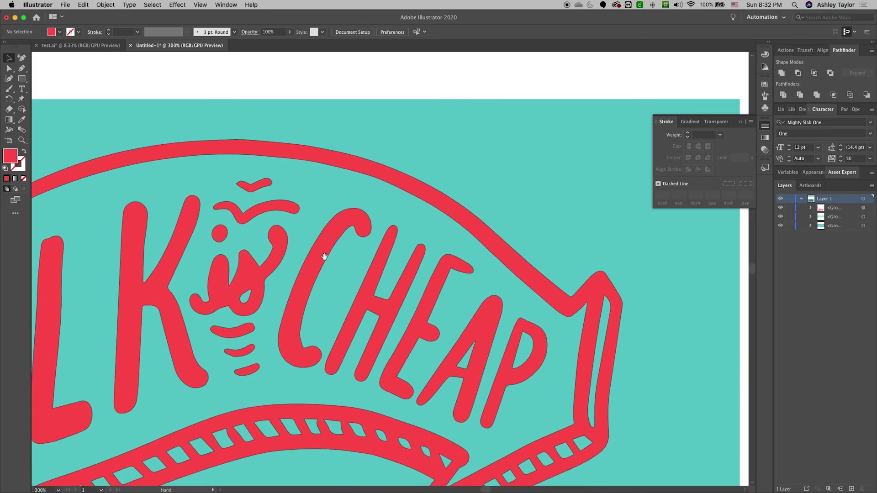
scroll(325, 256, down, 10)
scroll(325, 256, left, 10)
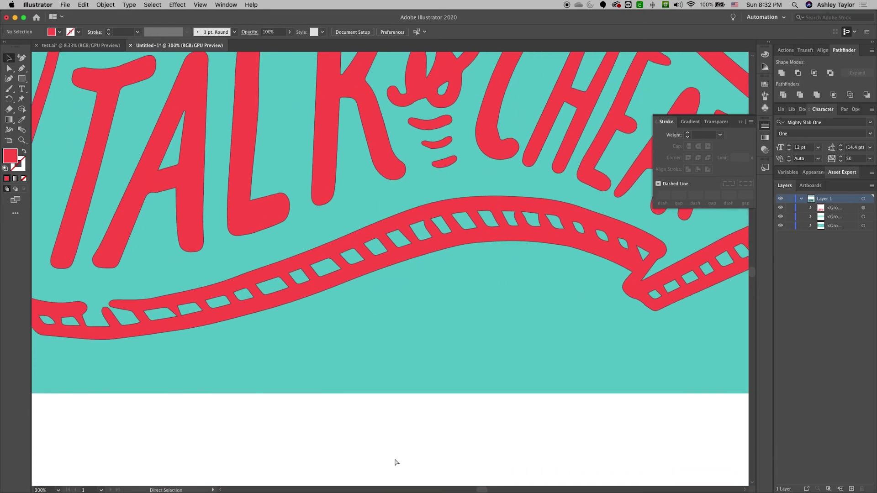
key(super+0)
scroll(362, 249, up, 5)
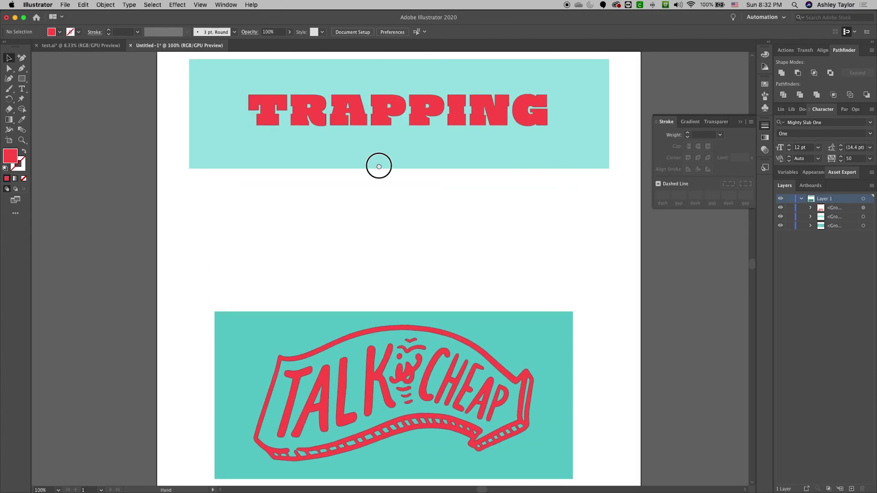
scroll(378, 164, down, 2)
scroll(377, 164, right, 2)
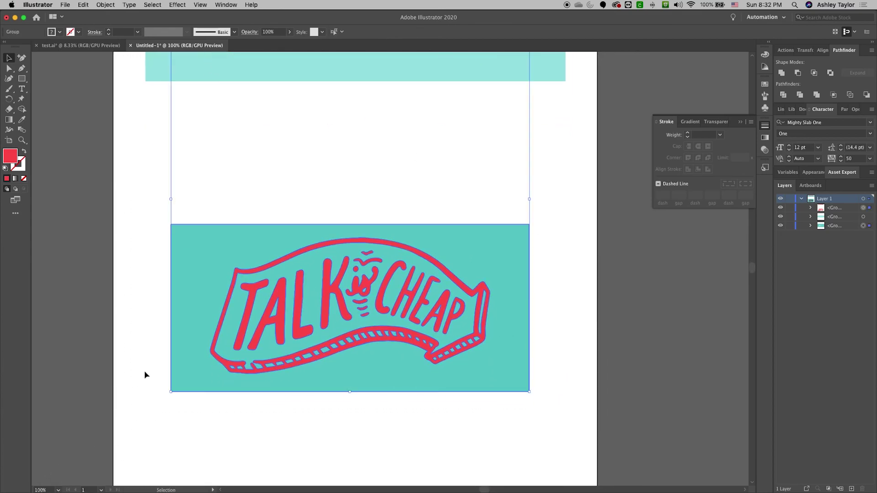
click(262, 336)
click(582, 215)
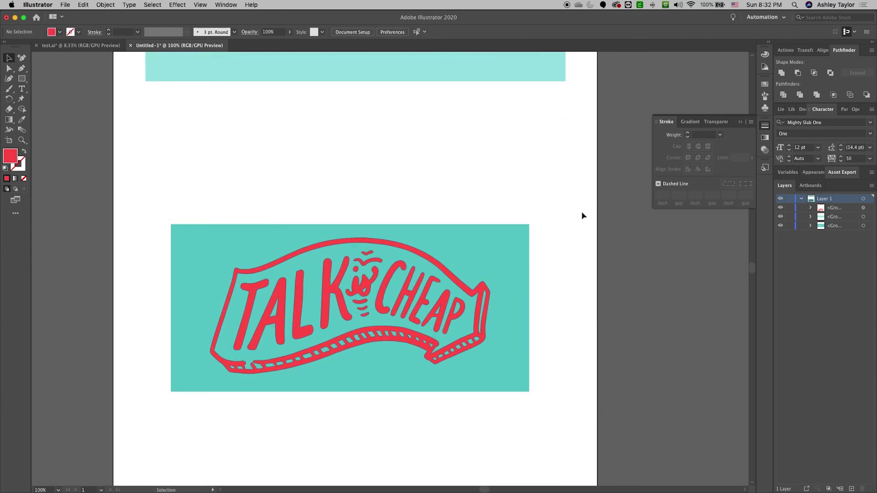
drag(524, 208, 556, 261)
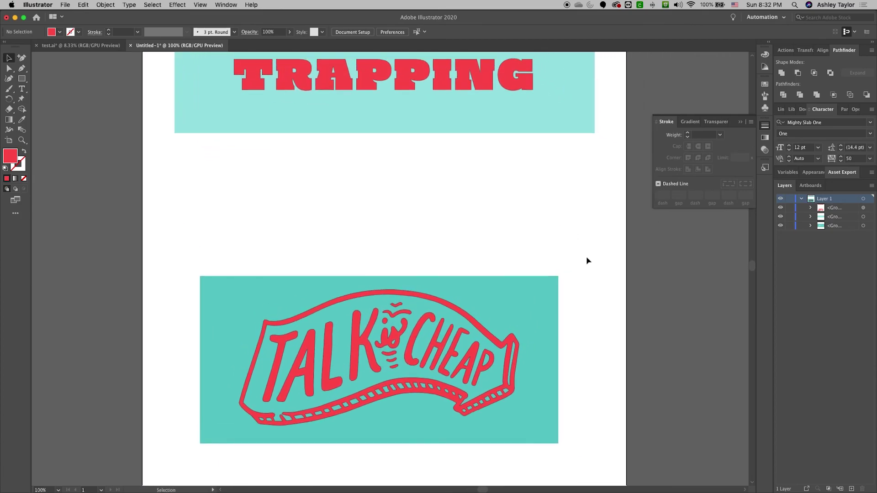
click(534, 310)
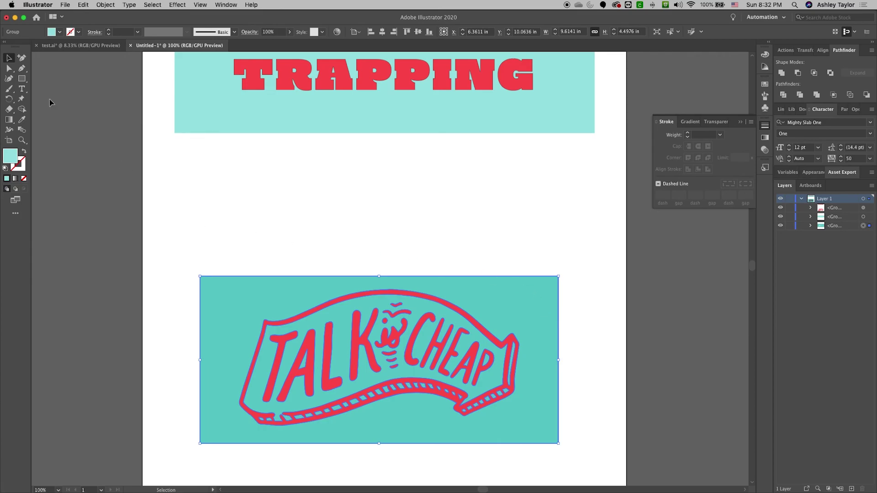